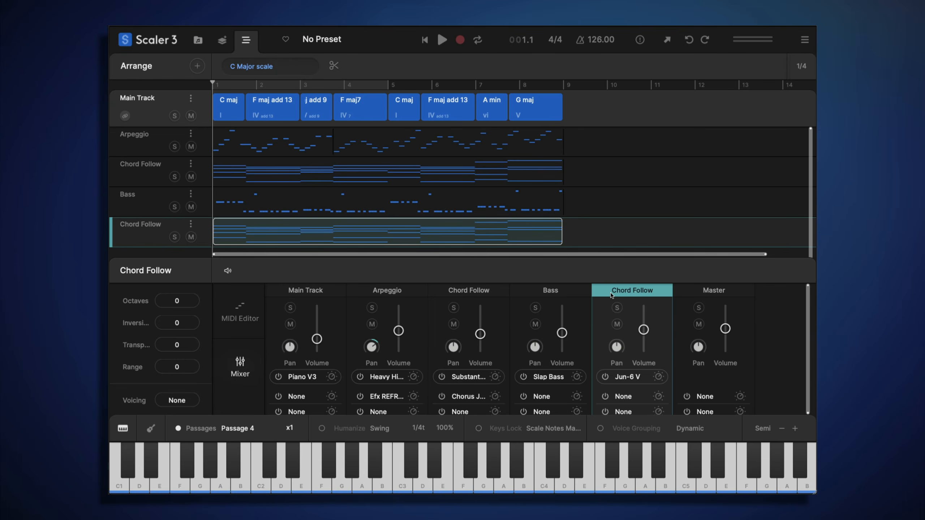
Step: Play back the arrangement with all of its tracks
click(312, 235)
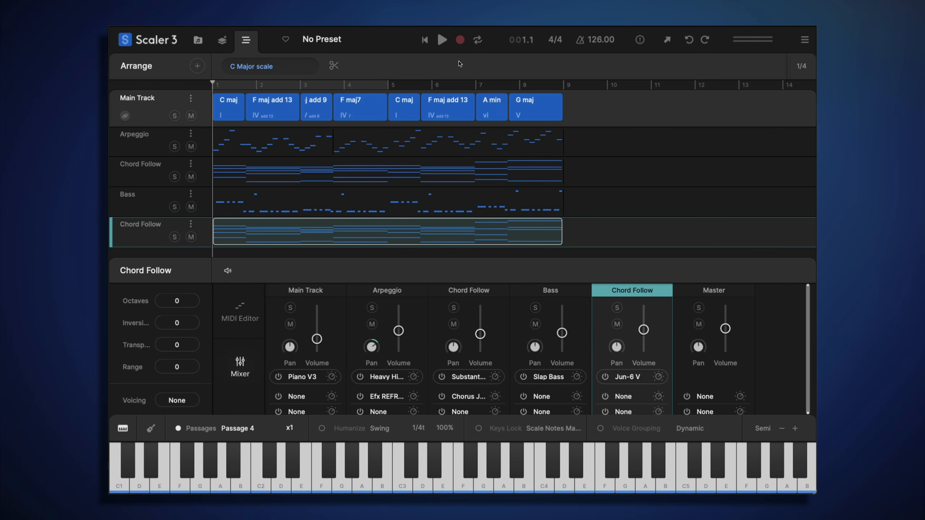
click(441, 37)
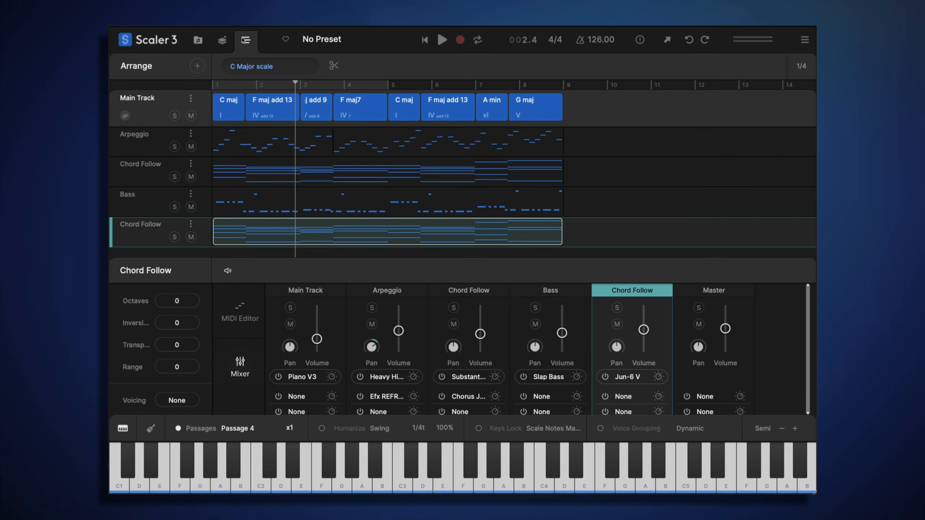
Step: Open the Circle of Fifths chord page and audition C and G alternately on the wheel
click(223, 40)
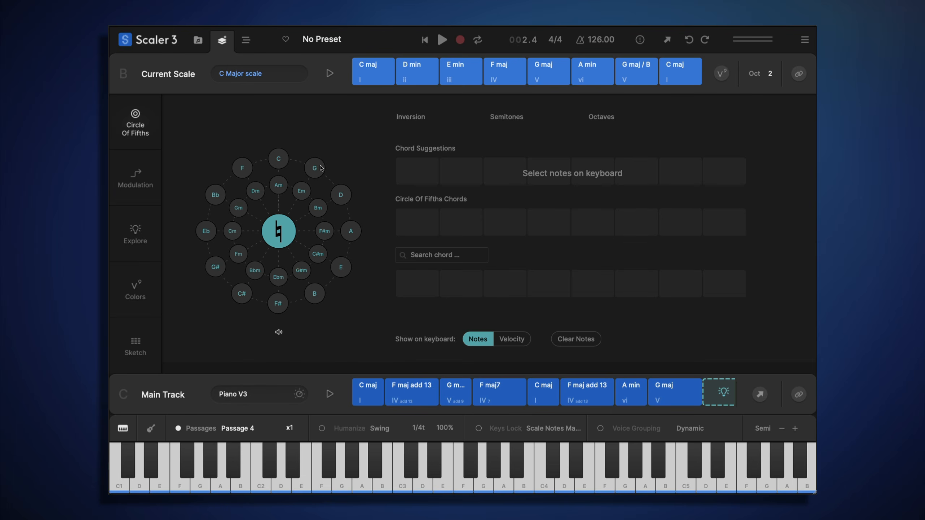
click(280, 159)
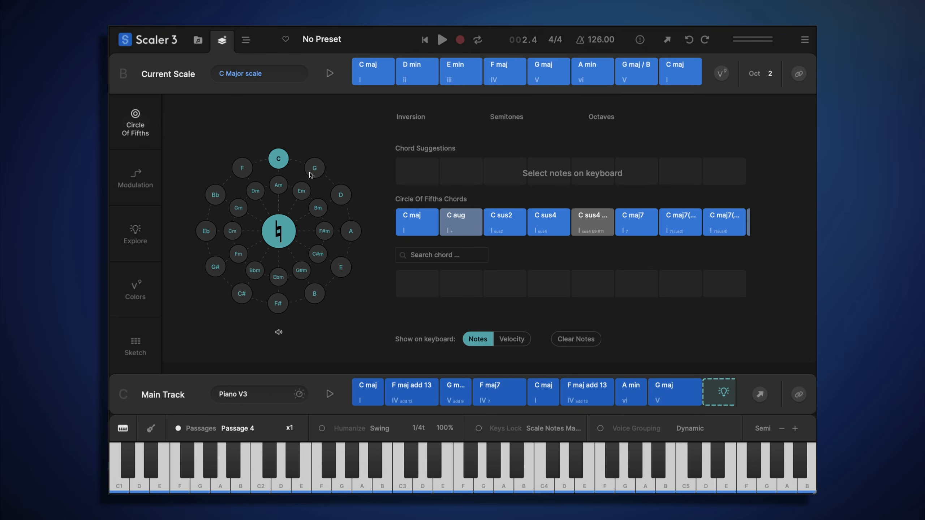
click(311, 174)
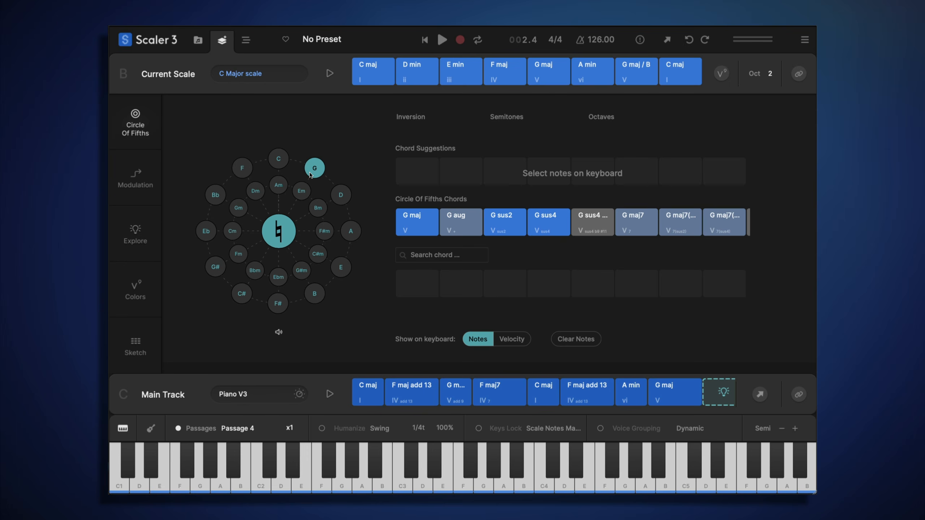
click(286, 165)
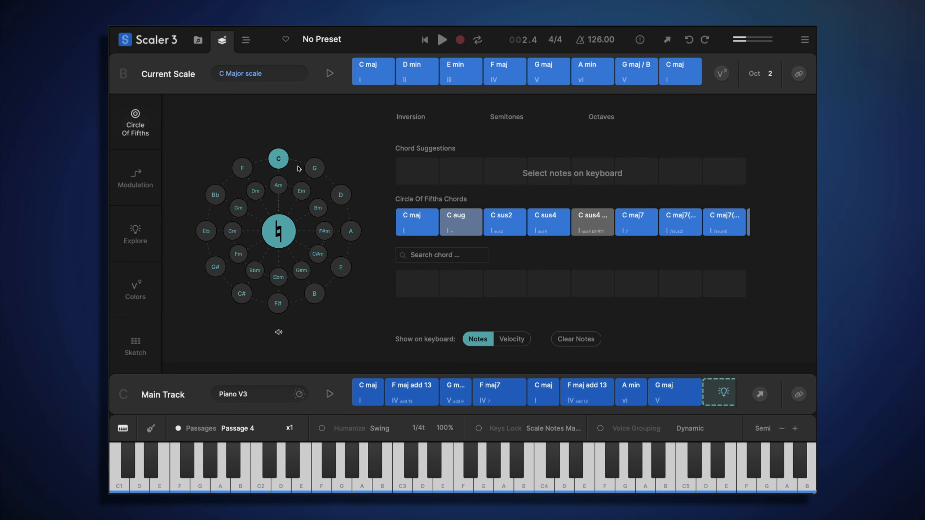
click(311, 170)
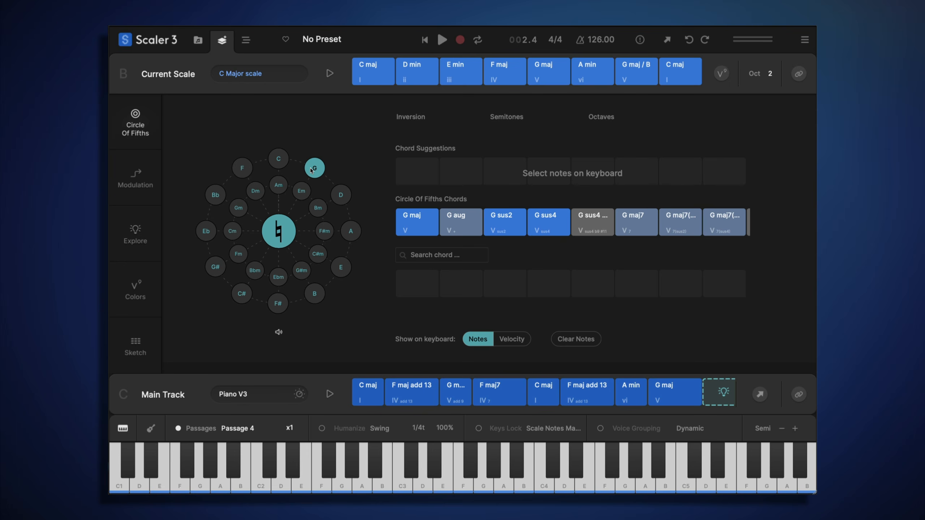
click(283, 160)
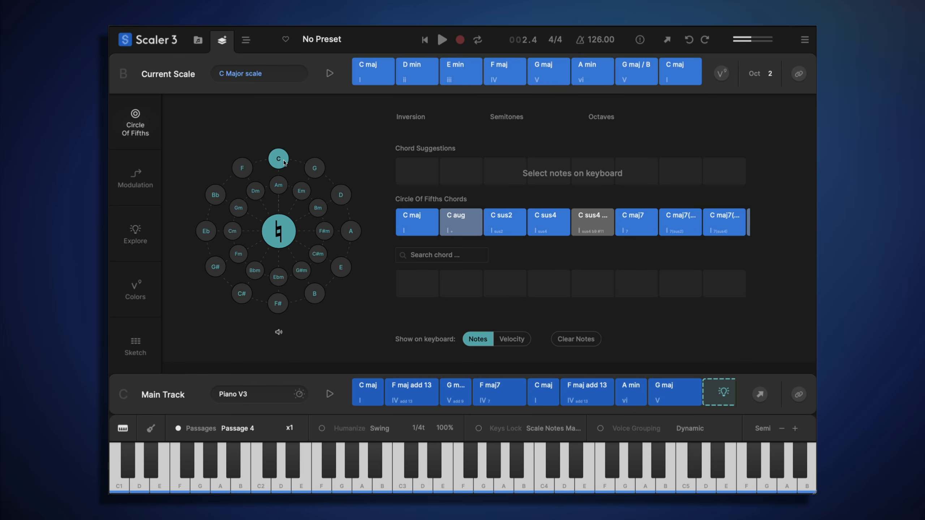
Step: Select F on the Circle of Fifths and audition its F sus2, F sus4 and F sus4 b9 #11 variations
click(244, 170)
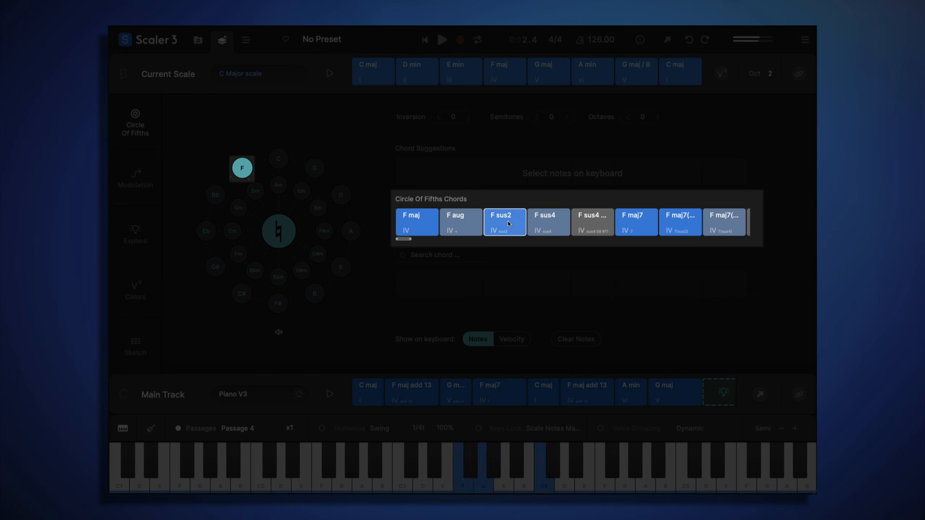
click(545, 227)
click(585, 223)
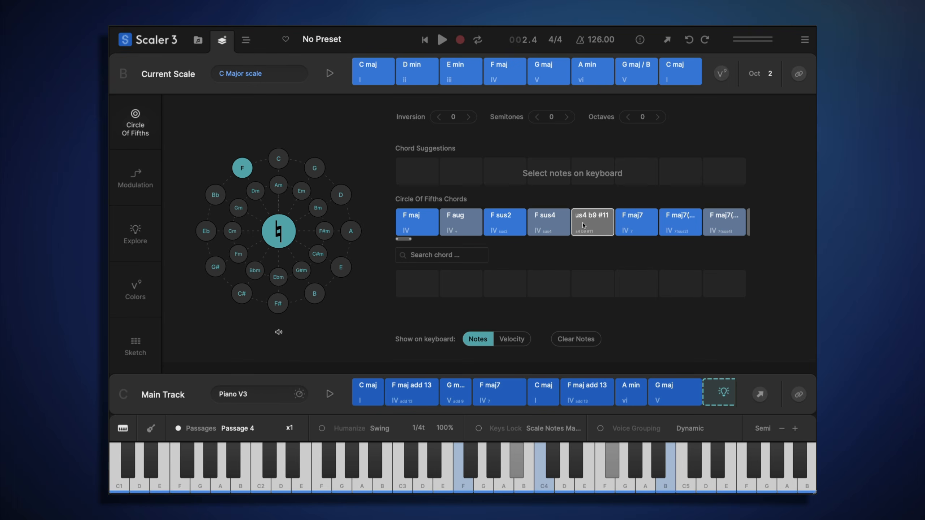
Step: Turn off Passages, search the chords for "f maj9" and audition F maj9
click(178, 429)
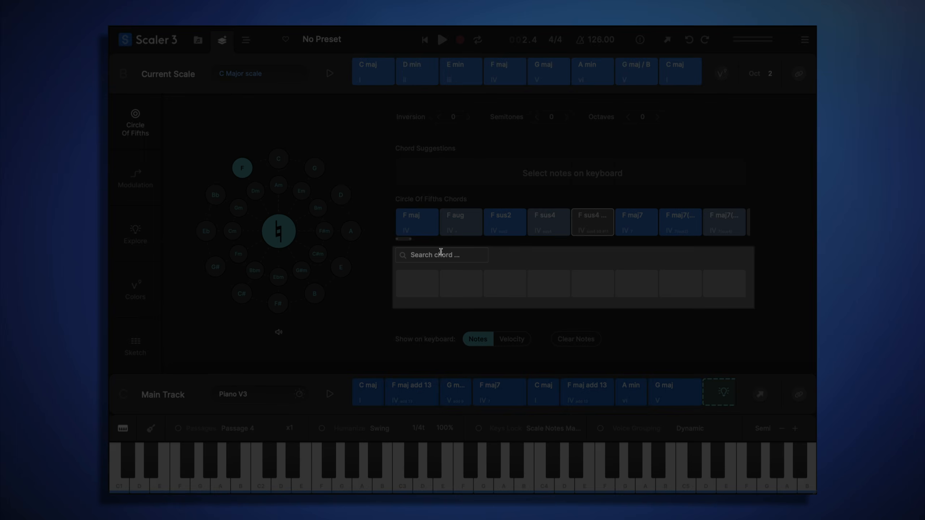
click(441, 252)
text(f maj9)
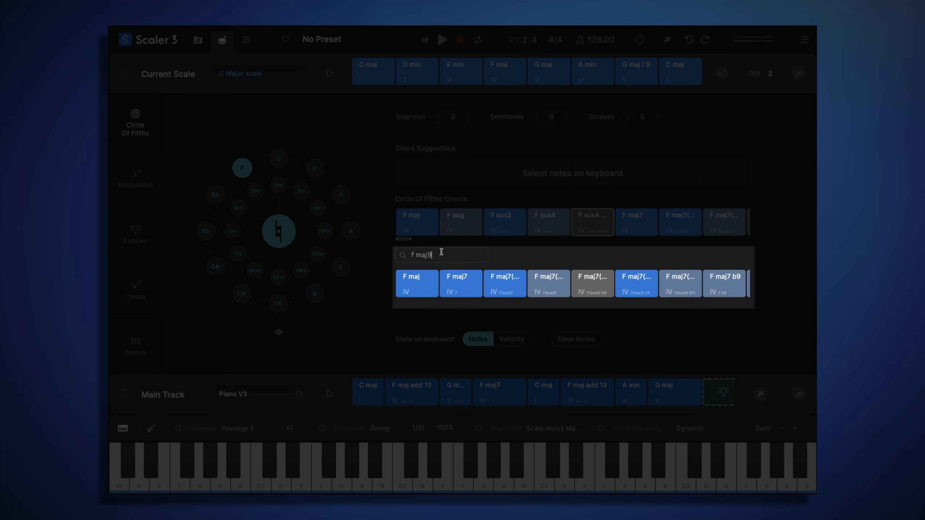
click(473, 285)
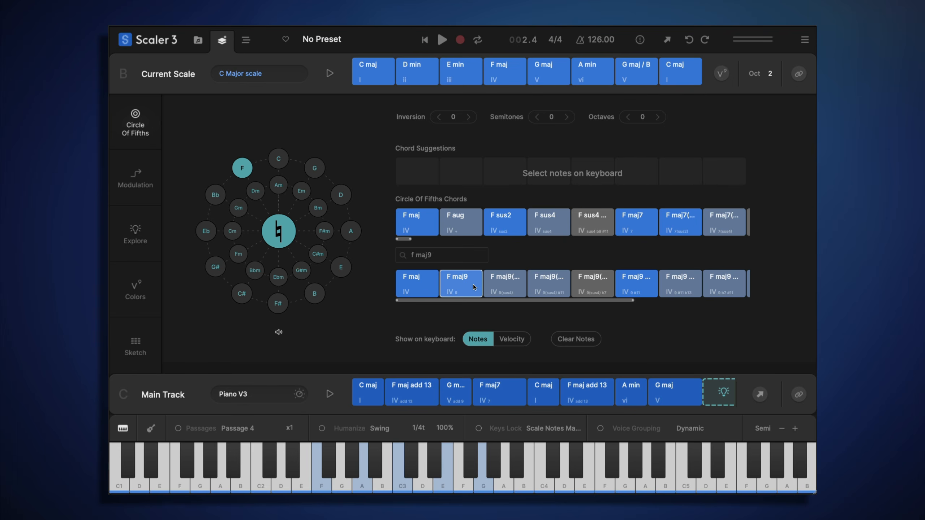
Step: Select the A min chord in the Main Track and audition its A maj, A sus2, A sus4 and A min7 suggestions
click(626, 401)
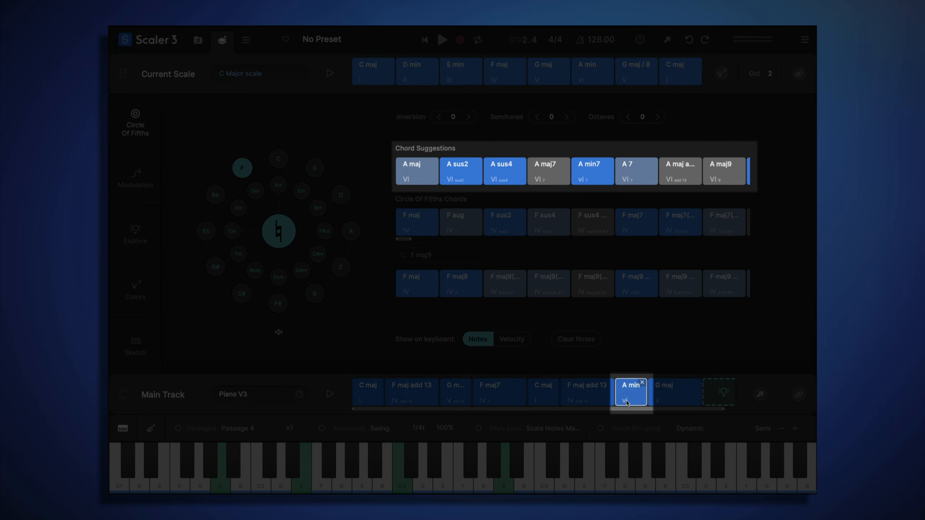
click(411, 165)
click(454, 169)
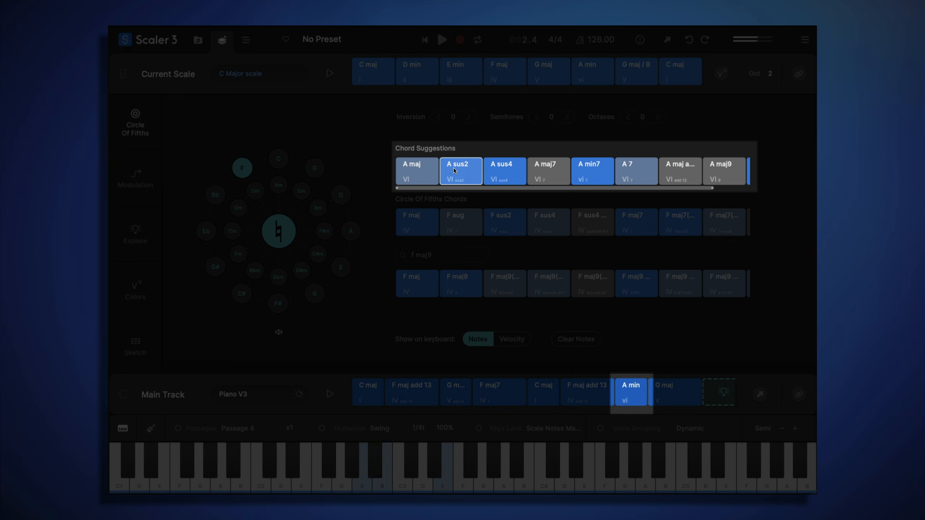
click(511, 171)
click(574, 175)
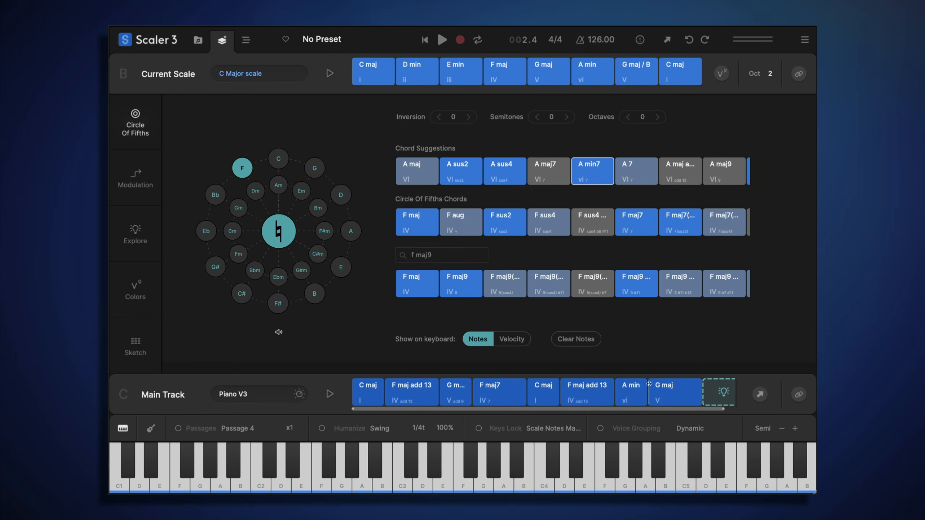
Step: Turn the Main Track's A min chord into A min7 by removing A3 and adding E3 and G2, and play it
click(640, 391)
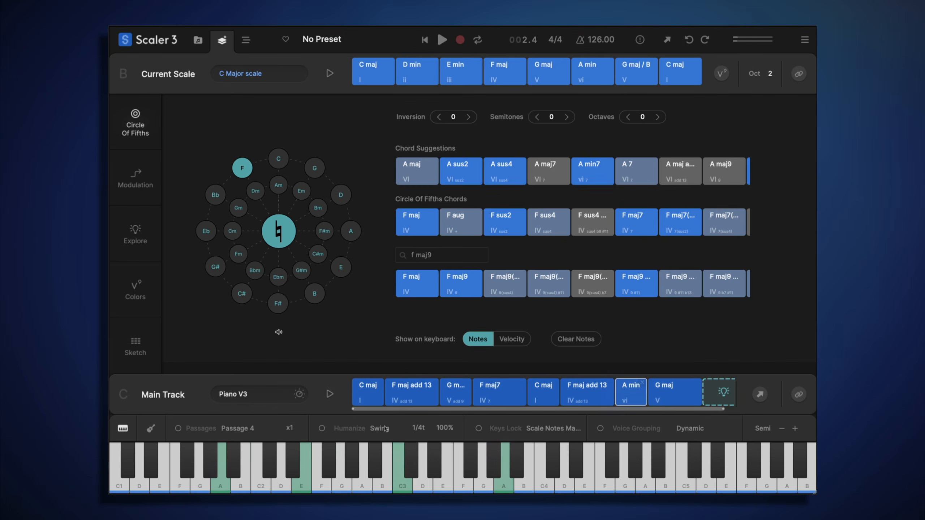
click(504, 487)
click(440, 487)
click(340, 486)
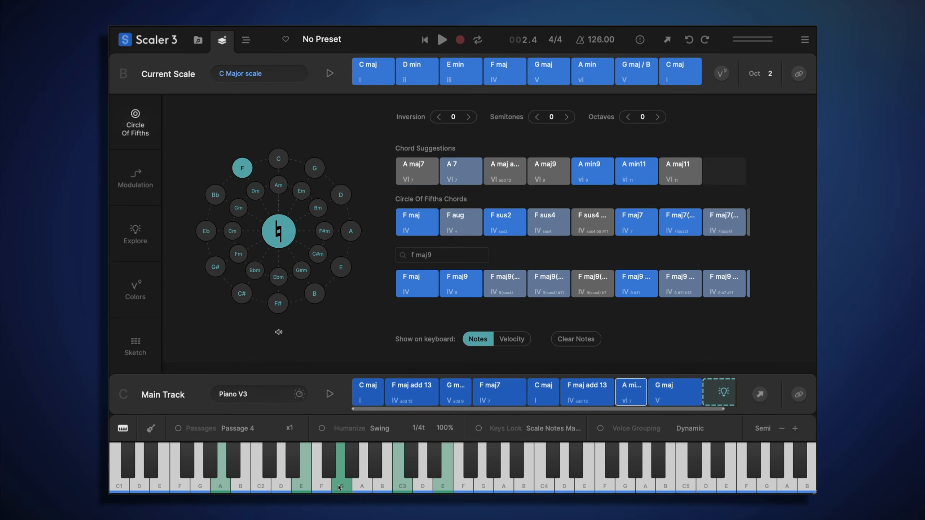
click(628, 399)
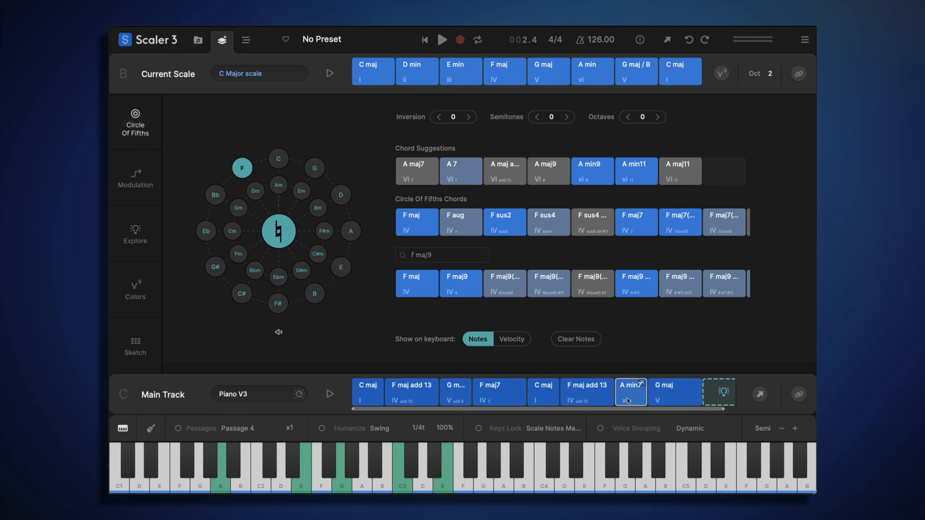
Step: Change the last Main Track chord, G maj, to G maj add 9 by removing B3 and adding A2, and play it after A min7
click(665, 390)
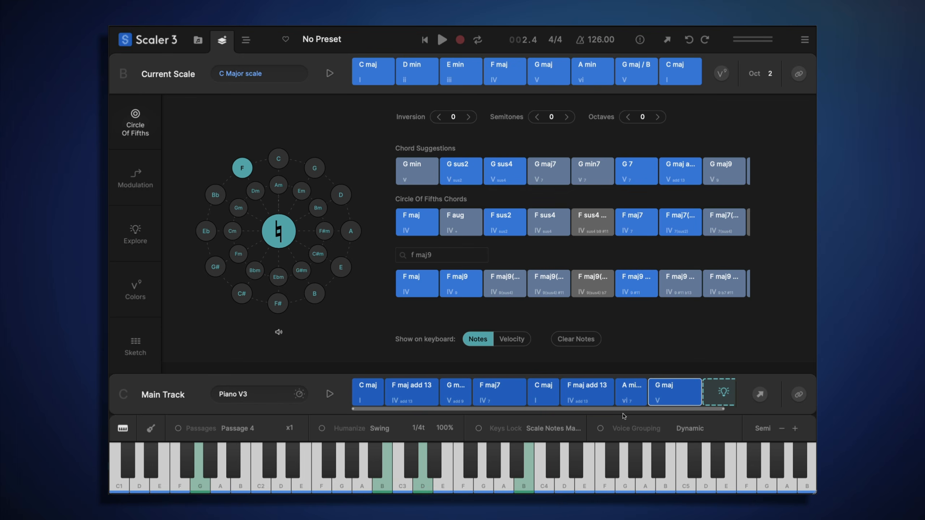
click(525, 486)
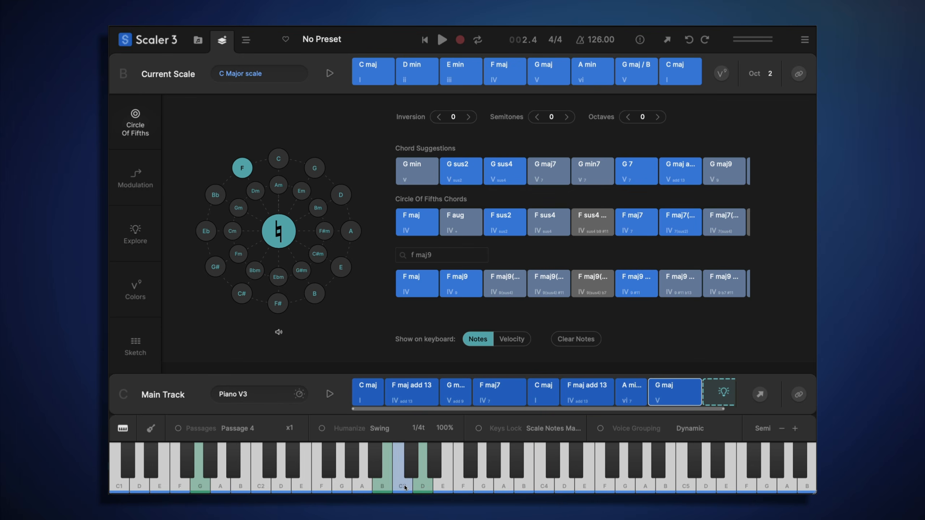
double_click(367, 486)
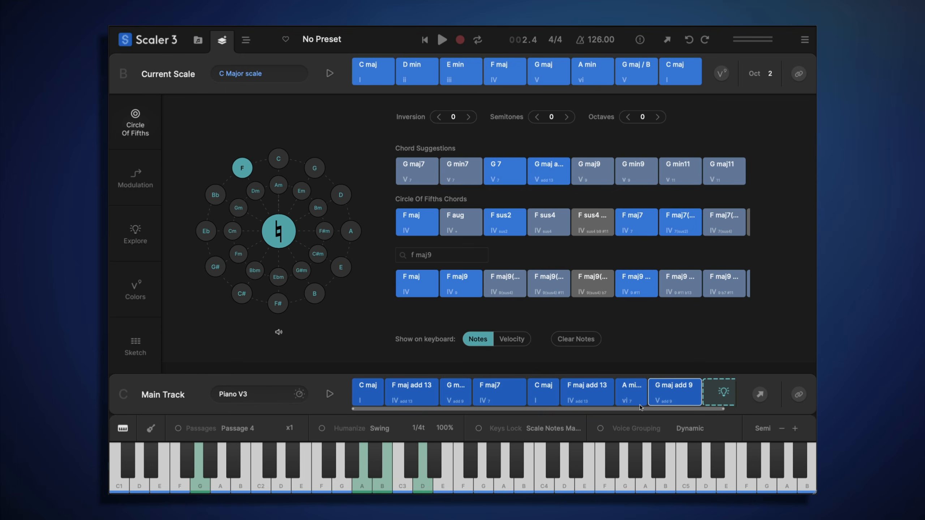
click(663, 398)
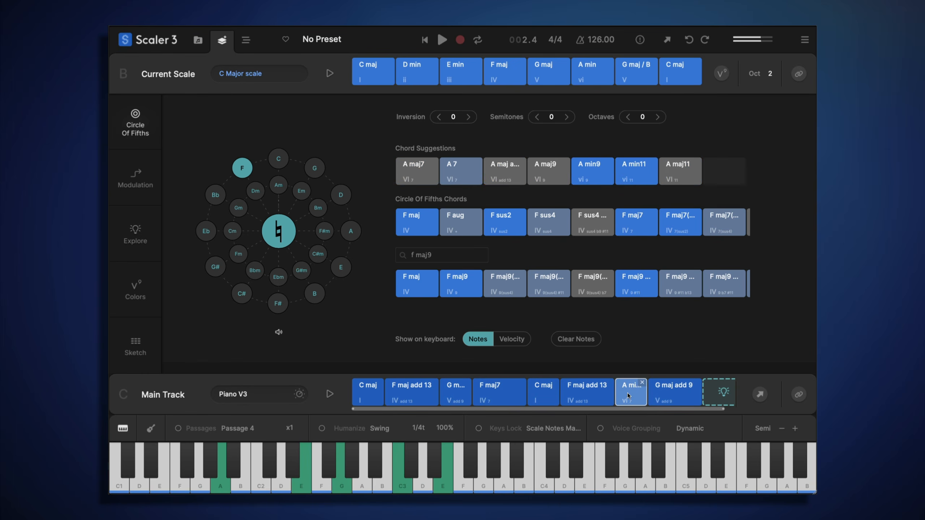
click(671, 391)
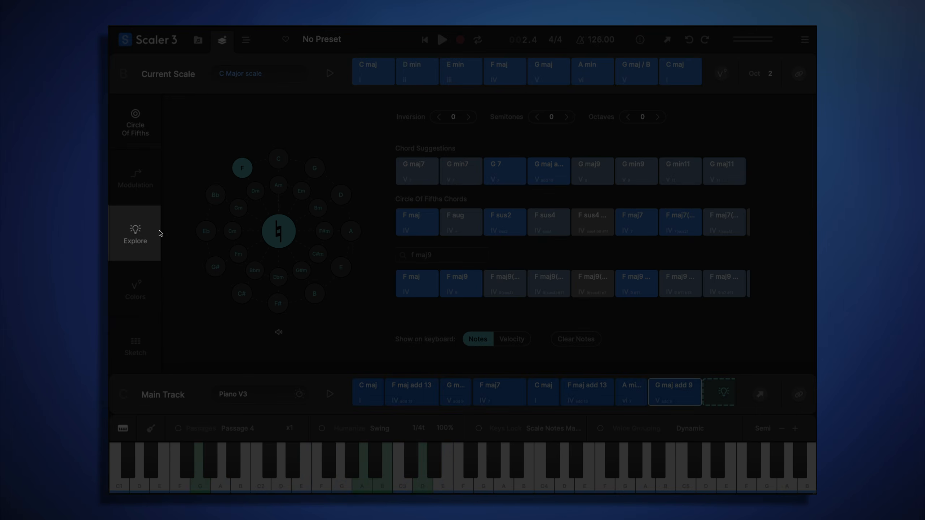
Step: Open Explore and set the chord map's Genre to Cinematic and Mood to Dark
click(152, 237)
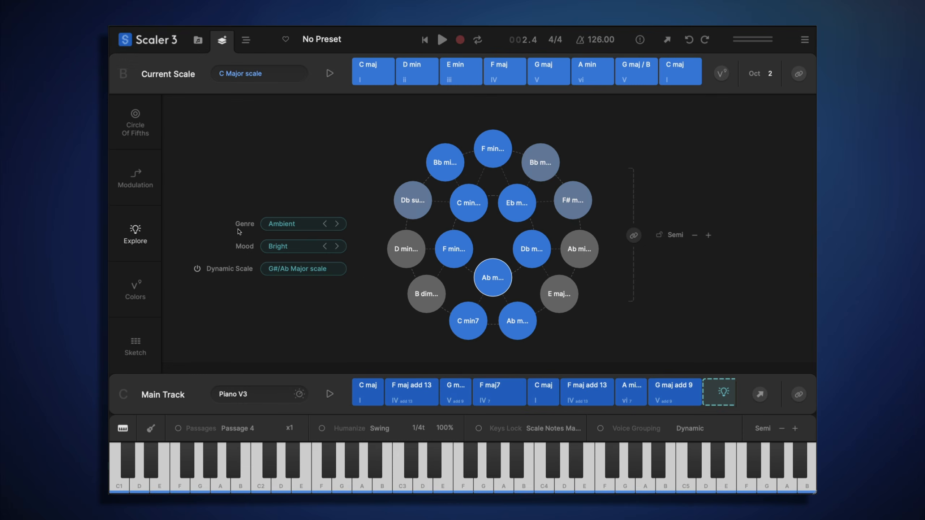
click(273, 225)
click(297, 271)
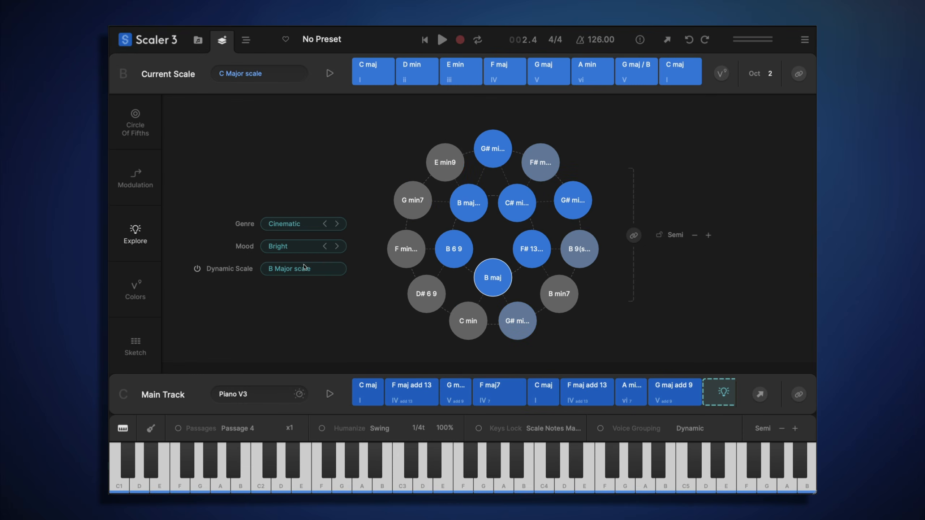
click(299, 249)
click(313, 263)
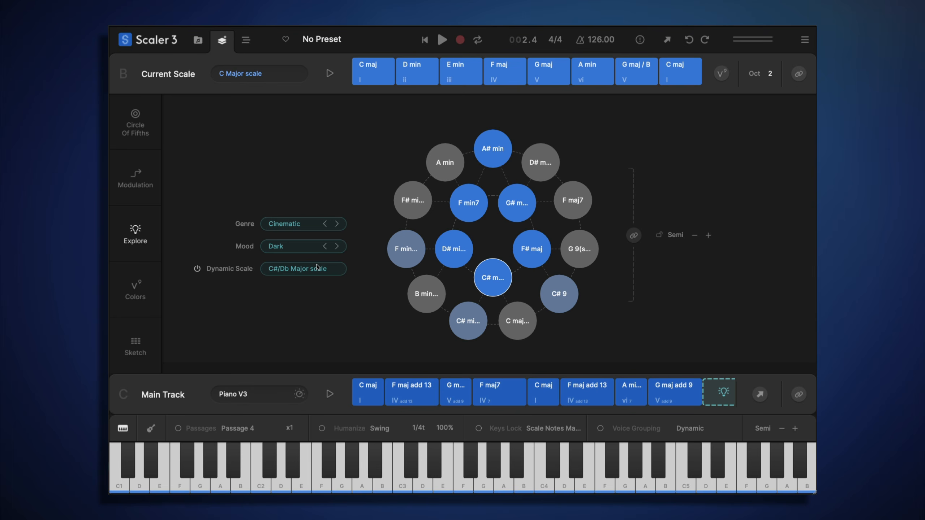
Step: Audition the dark cinematic chords from the central Db maj7 through the Eb minor chord and F min7 to Ab maj add 9
click(485, 276)
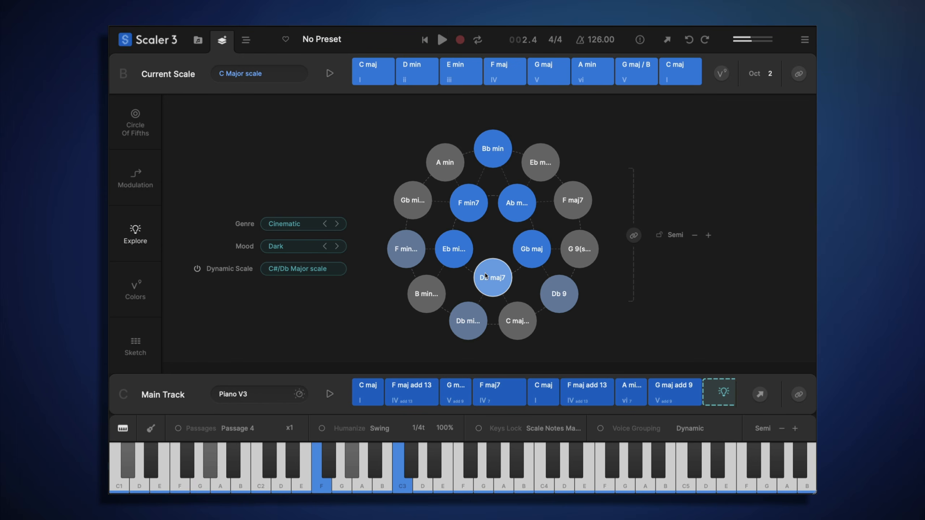
click(448, 243)
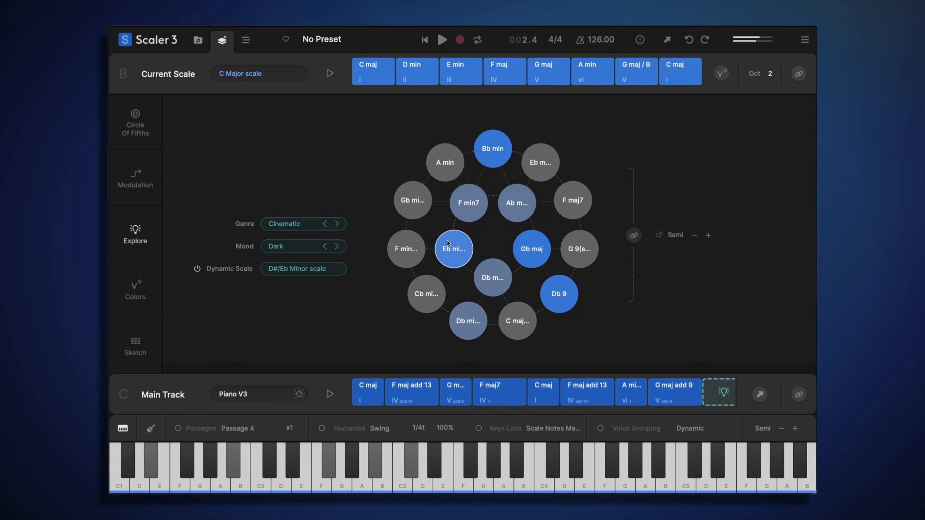
click(467, 203)
click(520, 206)
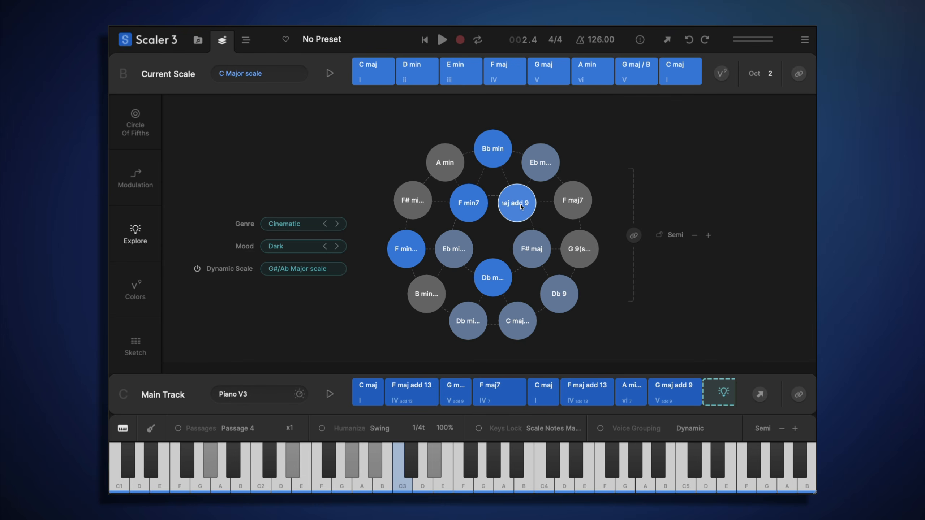
Step: Set the chord map's Mood to Bright and audition a path from the central B maj outward to the outer ring
click(303, 246)
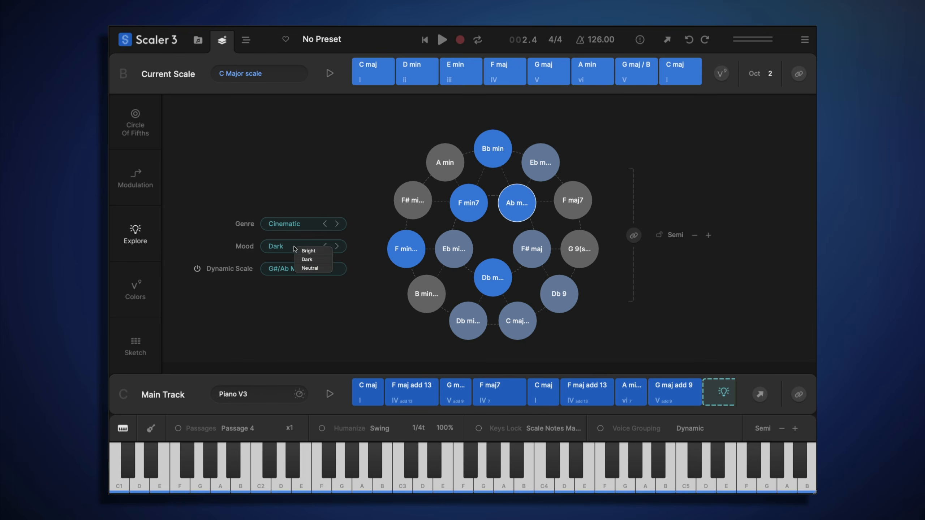
click(312, 256)
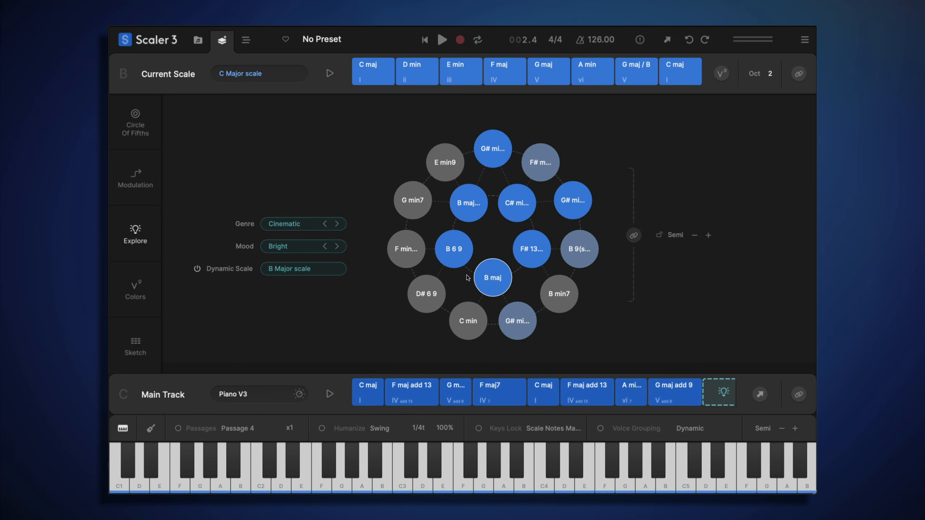
click(489, 274)
click(532, 250)
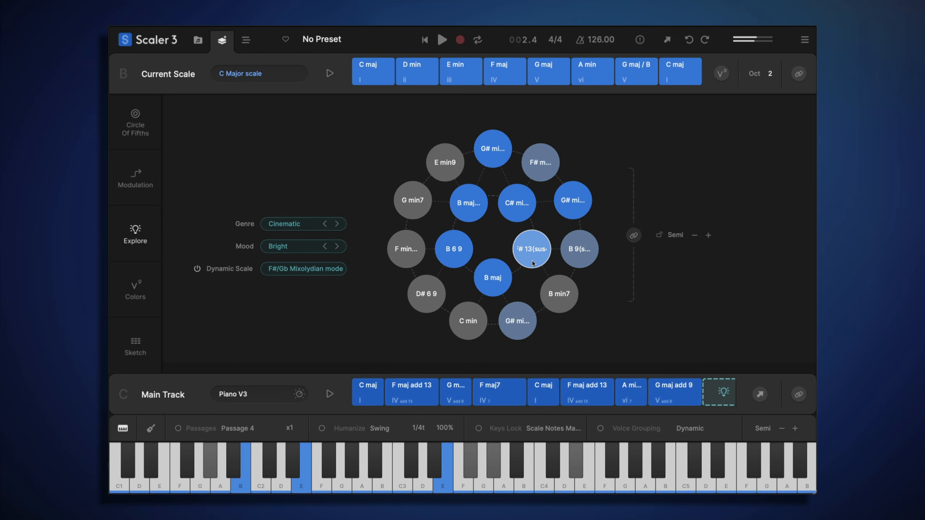
click(512, 207)
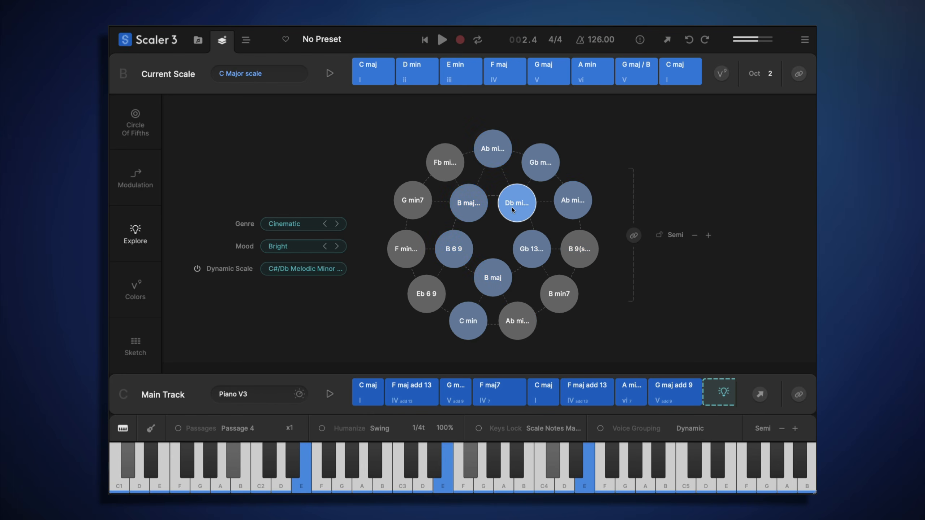
click(490, 146)
click(527, 155)
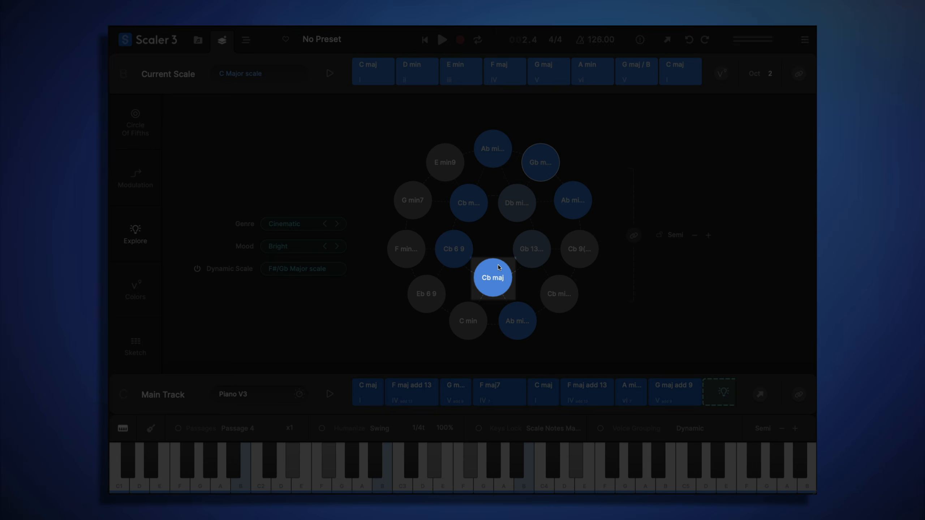
Step: Play the B maj, F# maj7, B 9, F minor and G min7 chords to compare the Dynamic Scale and highlighted chords for each
click(498, 272)
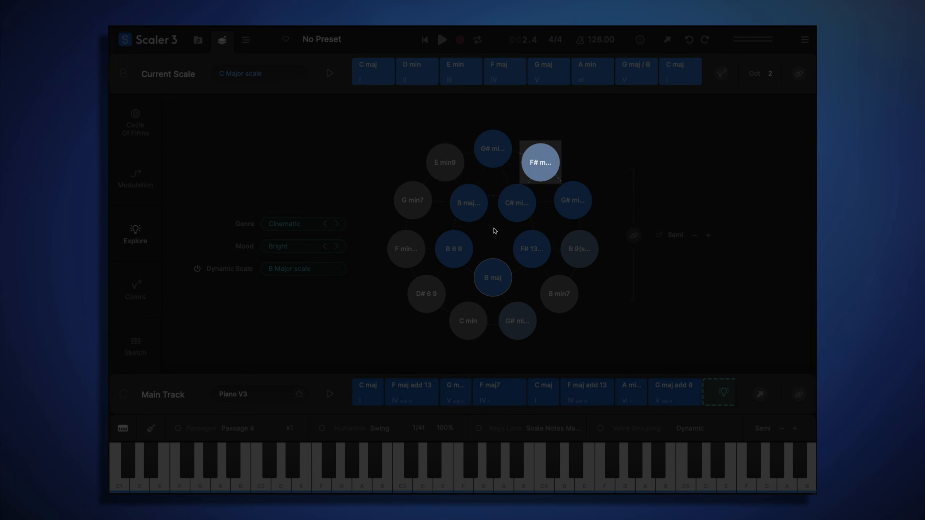
click(539, 168)
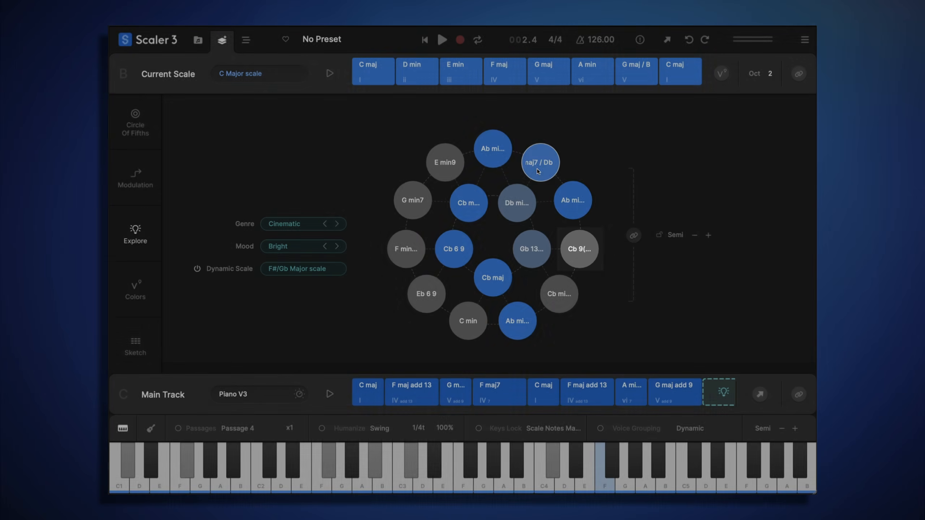
click(568, 251)
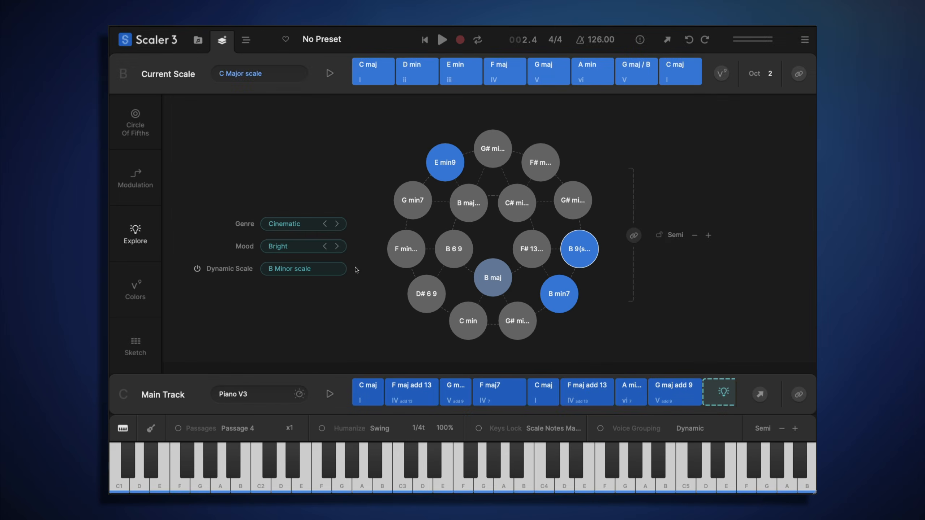
click(489, 278)
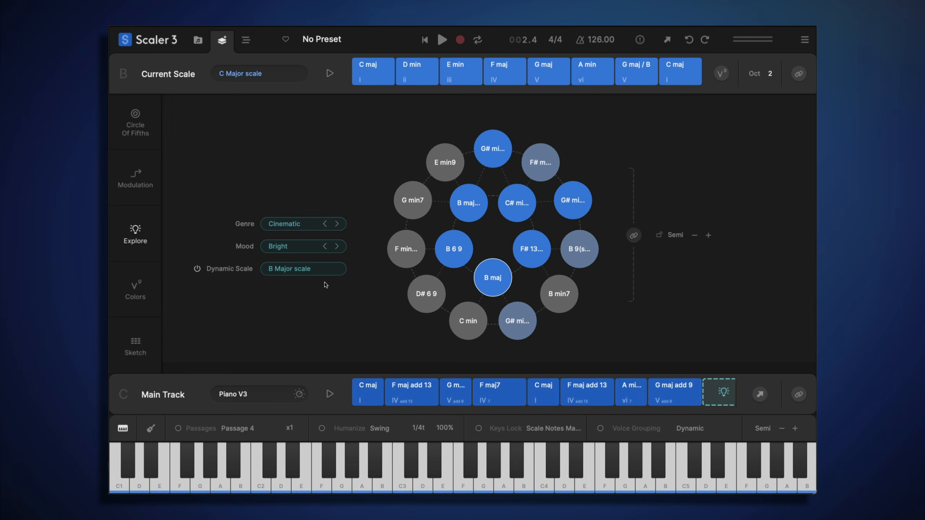
click(406, 249)
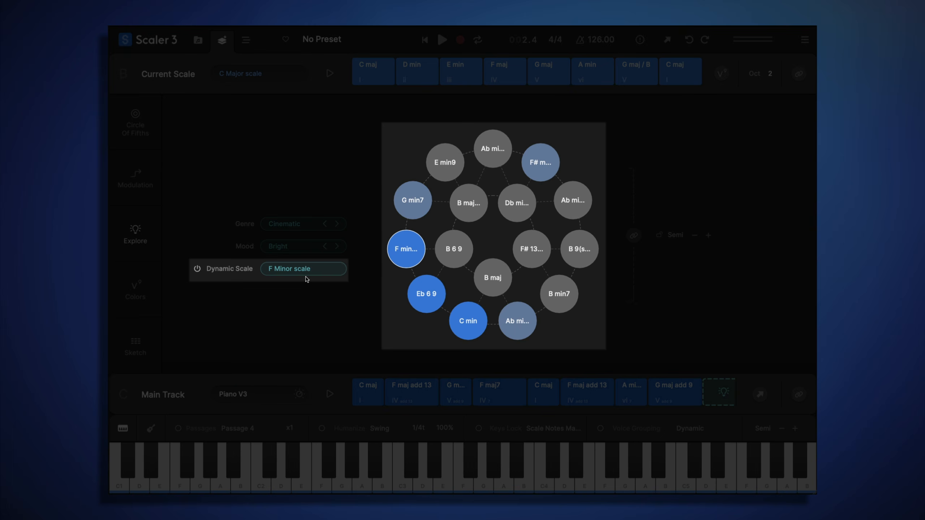
click(406, 201)
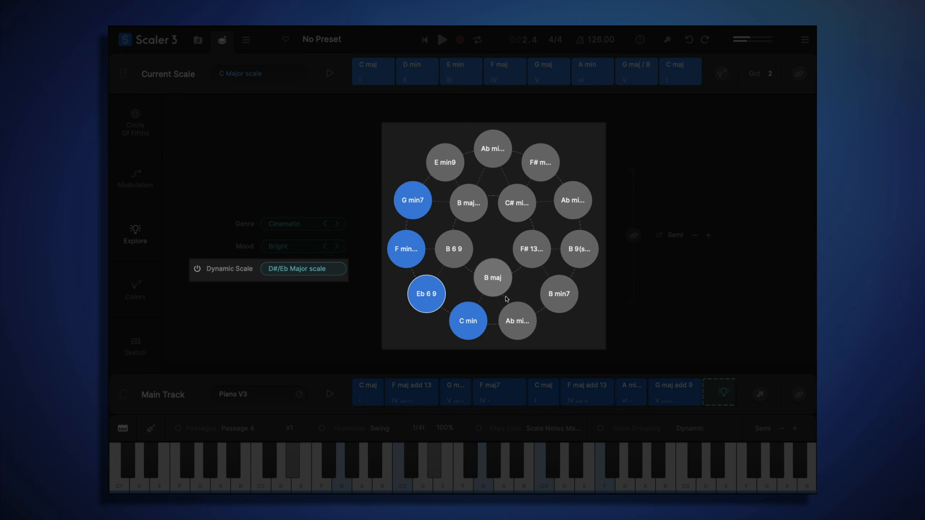
Step: Audition a path from B min7 through B 9, F# maj7, the C# minor chord and F# 13 back to the central B maj
click(560, 296)
click(580, 255)
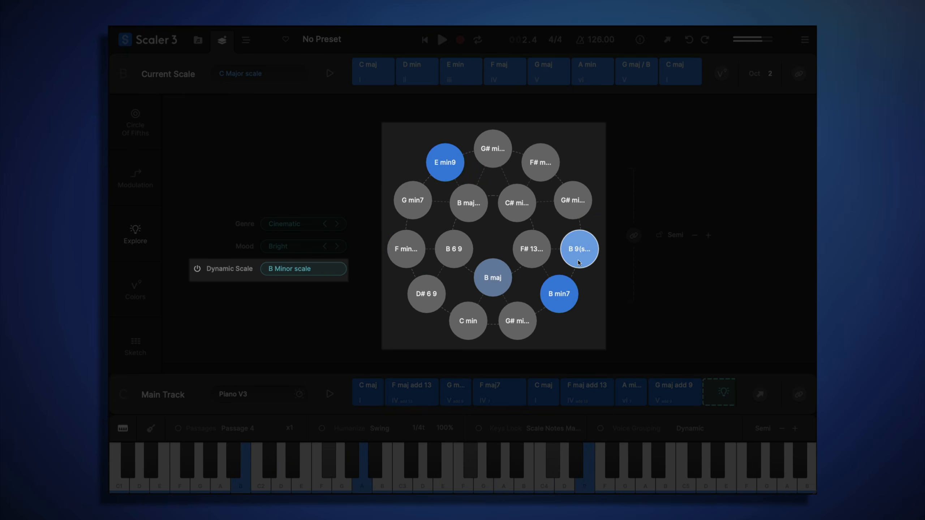
click(550, 167)
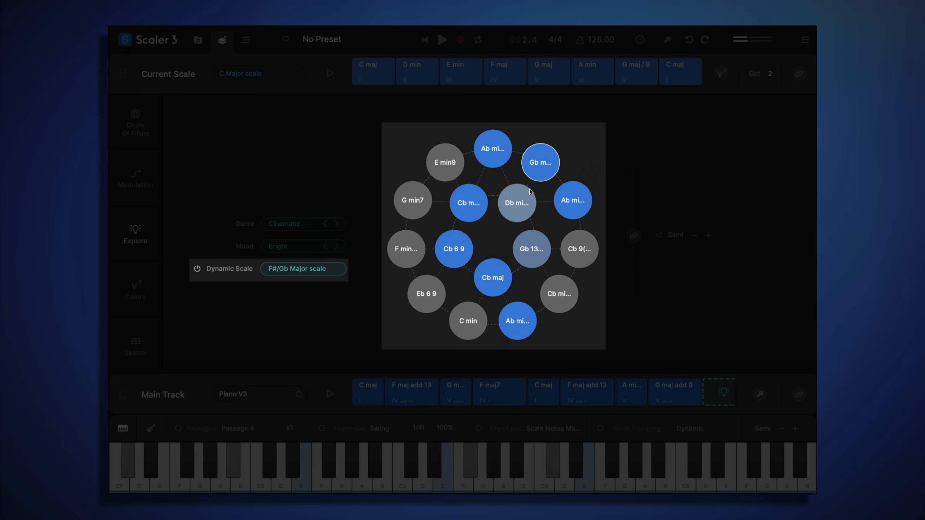
click(523, 204)
click(529, 234)
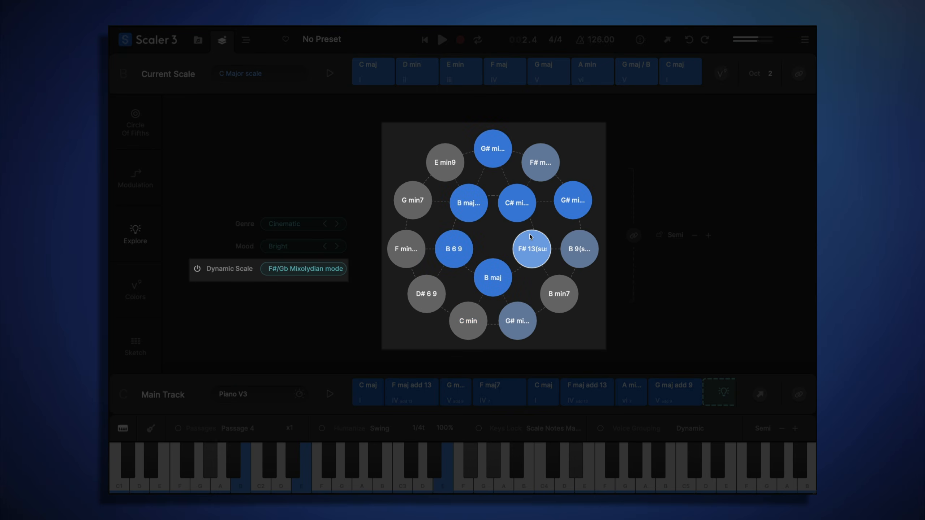
click(500, 280)
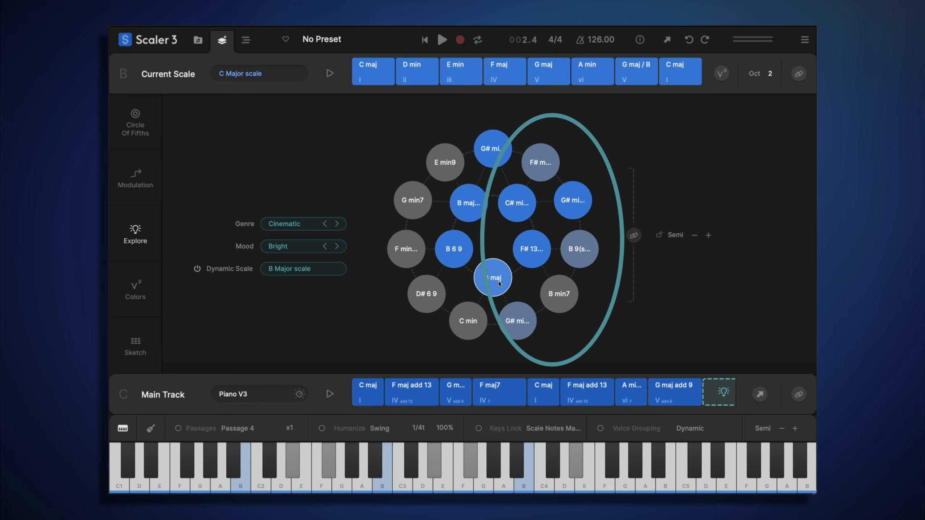
Step: Audition chords on the brighter side of the map: the C# minor chord, G# min11, B 9 and F# 13
click(504, 201)
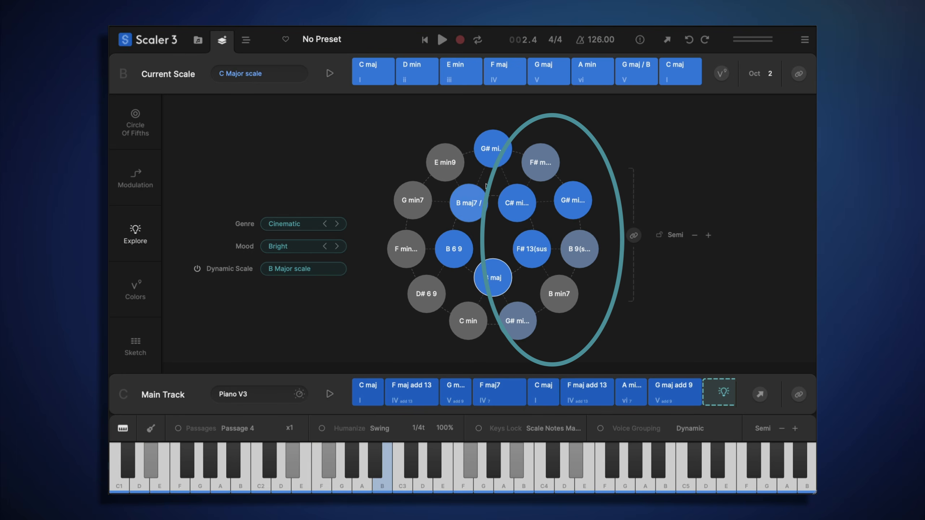
click(573, 200)
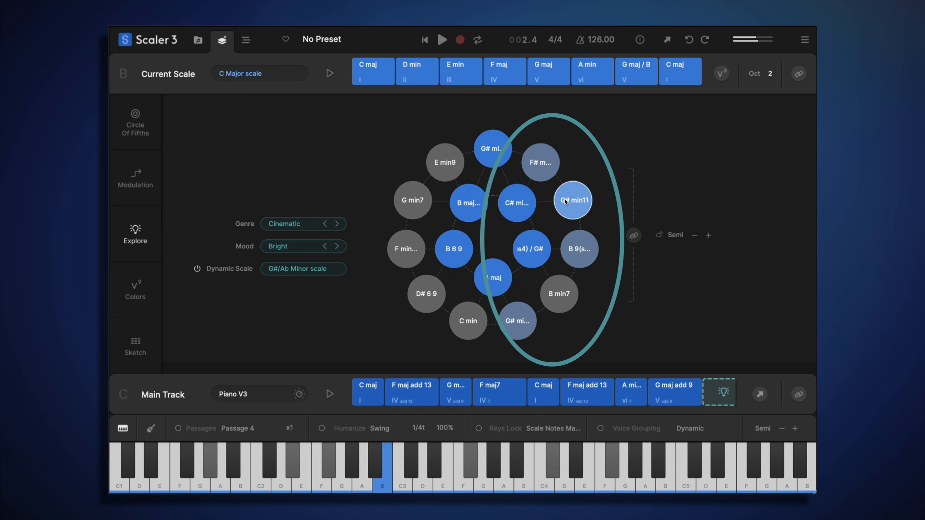
click(591, 250)
click(542, 254)
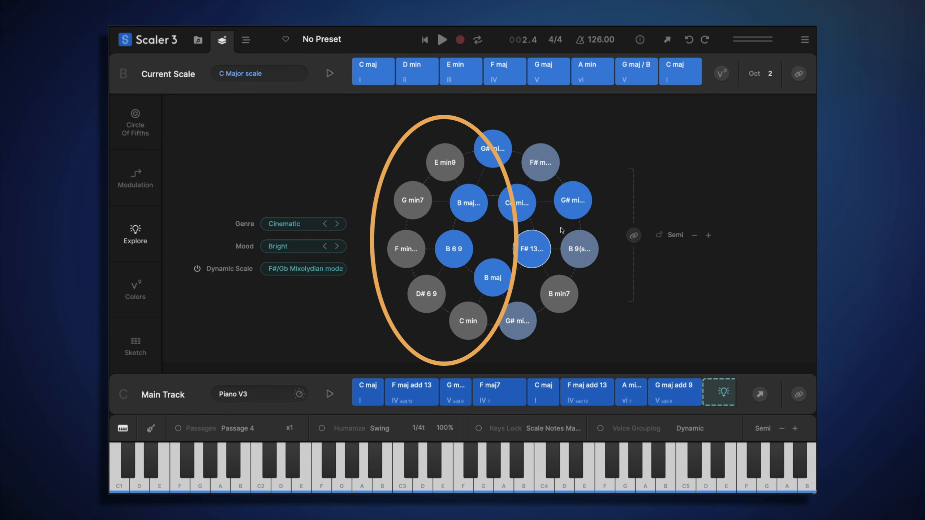
Step: Audition the opposite side of the map, from B maj7 through E min9, G min7 and F min add 9, and return to B maj
click(466, 207)
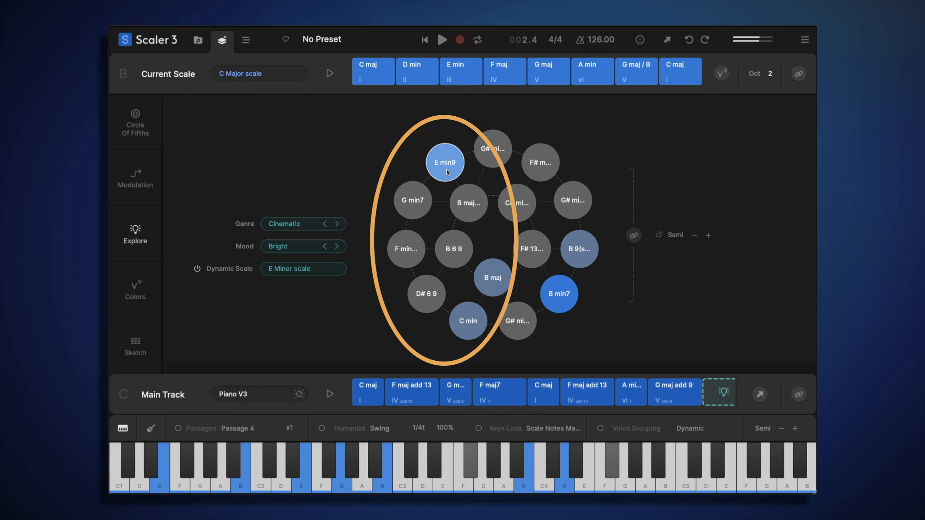
click(419, 204)
click(408, 249)
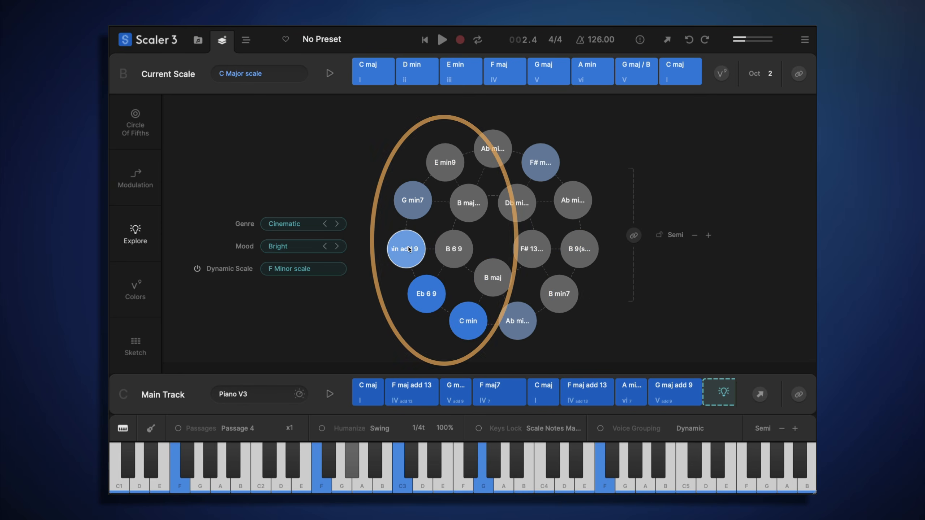
click(484, 275)
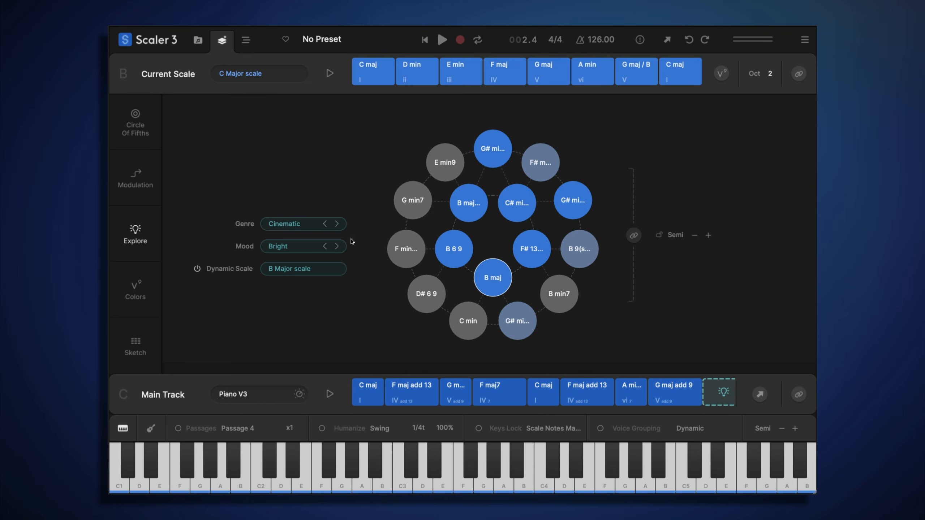
Step: Set the chord map's Genre to Synthwave with Mood Bright and audition its inner ring, starting and ending on the central F maj chord
click(289, 227)
click(313, 241)
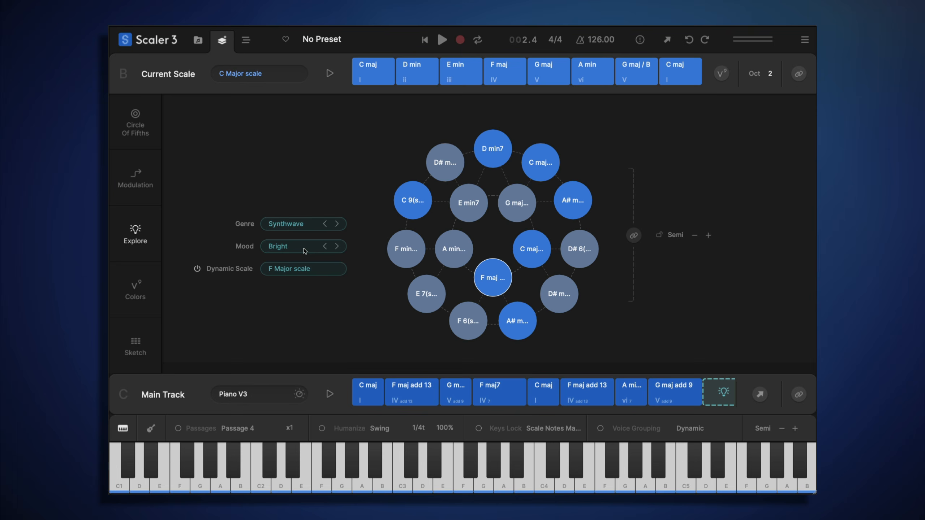
click(491, 275)
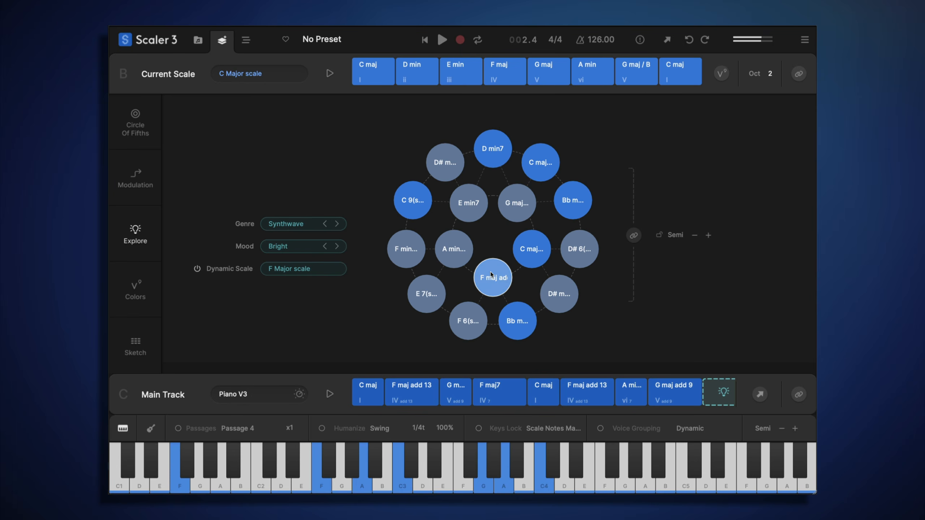
click(466, 245)
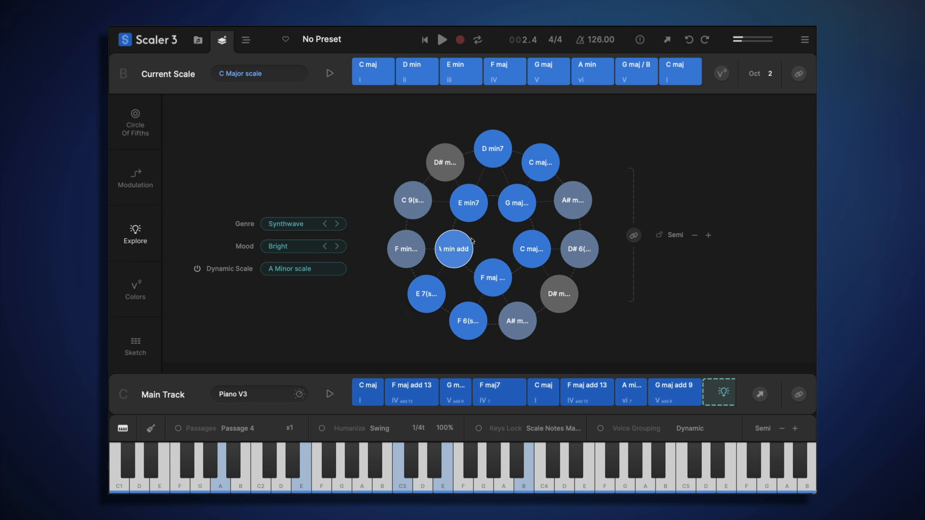
click(469, 214)
click(516, 208)
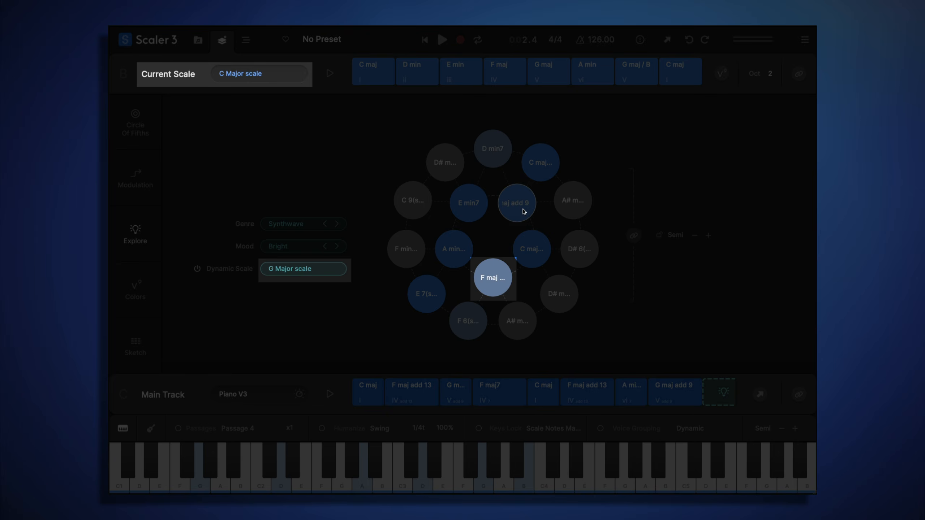
click(492, 280)
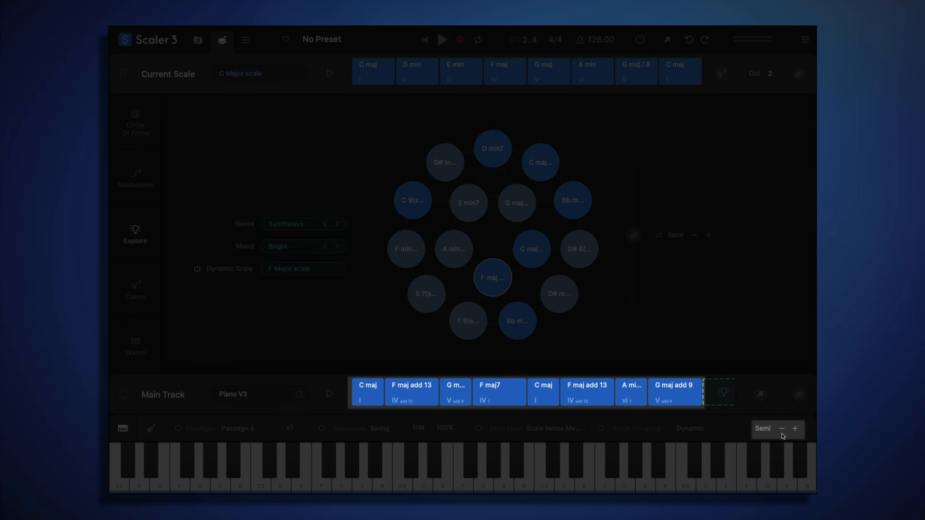
Step: Transpose all Main Track chords up five semitones so the progression starts on F maj
click(796, 429)
click(795, 429)
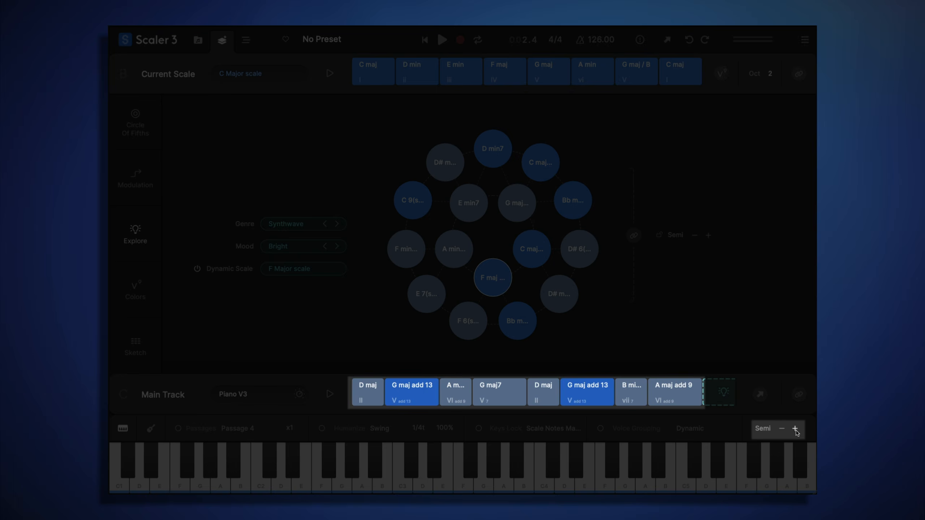
click(795, 430)
click(795, 430)
click(795, 429)
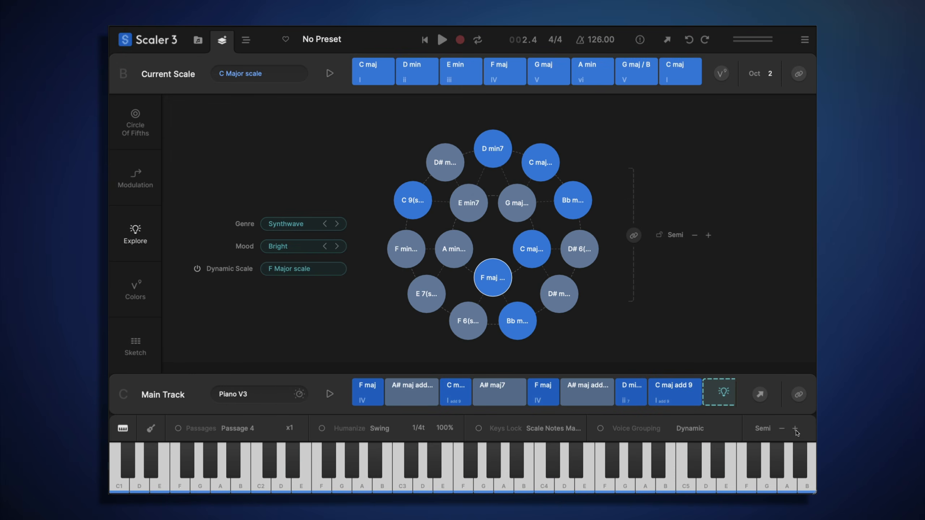
Step: Open the Arrange page, play the transposed arrangement from the beginning, and stop playback
click(246, 41)
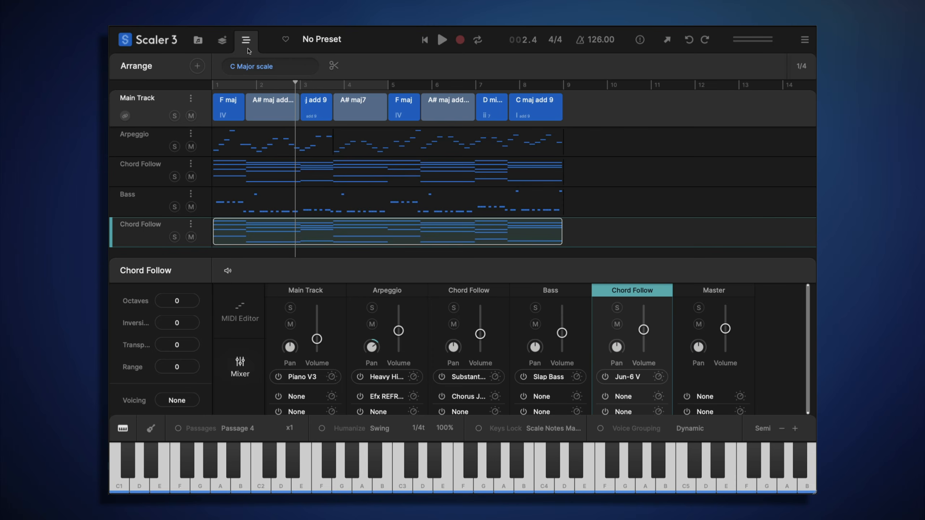
click(425, 40)
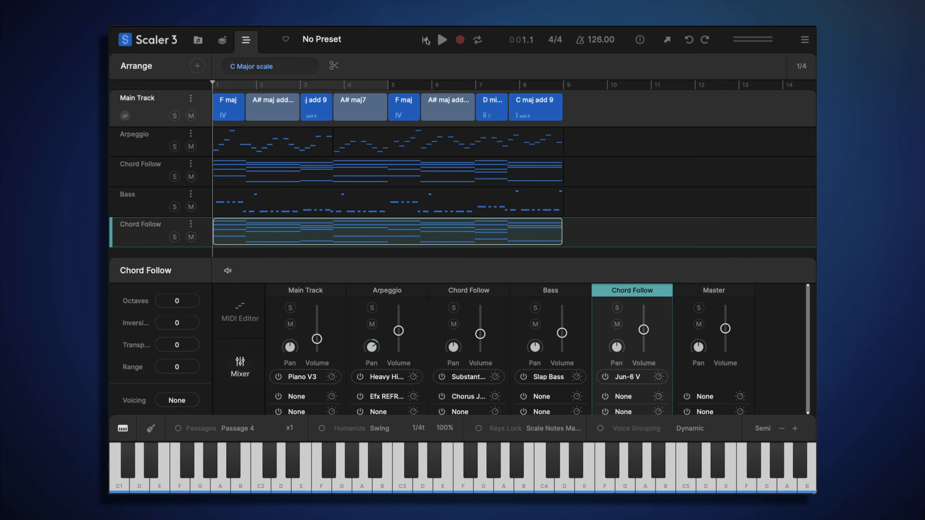
click(441, 40)
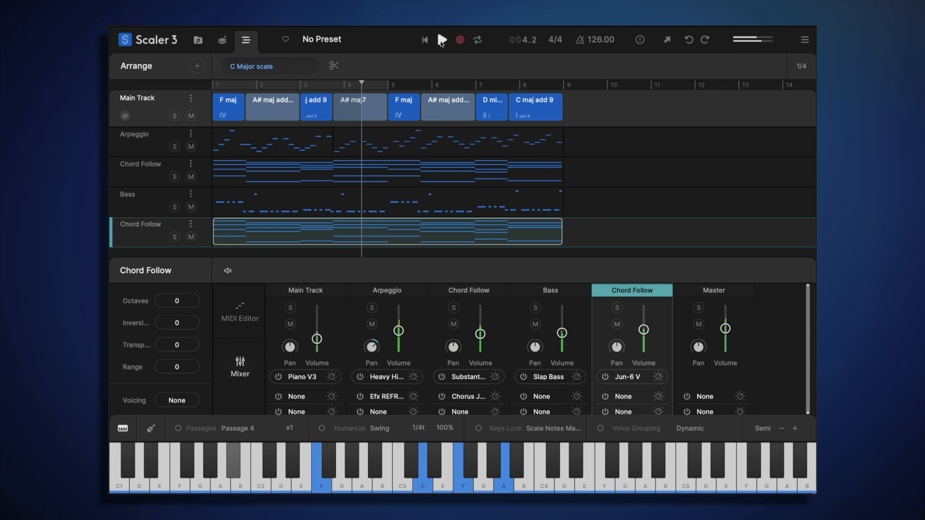
click(441, 41)
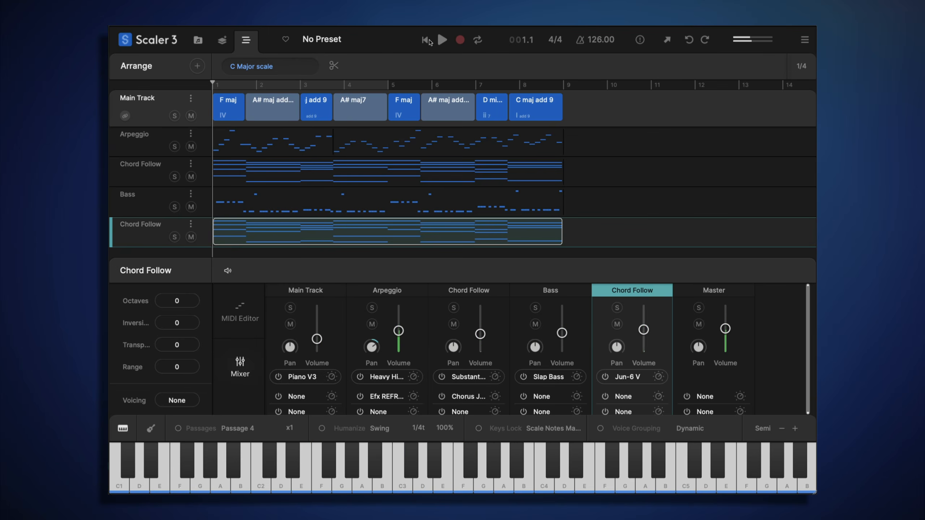
Step: Return to the Explore page and transpose the Main Track back down five semitones to start on C maj
click(222, 41)
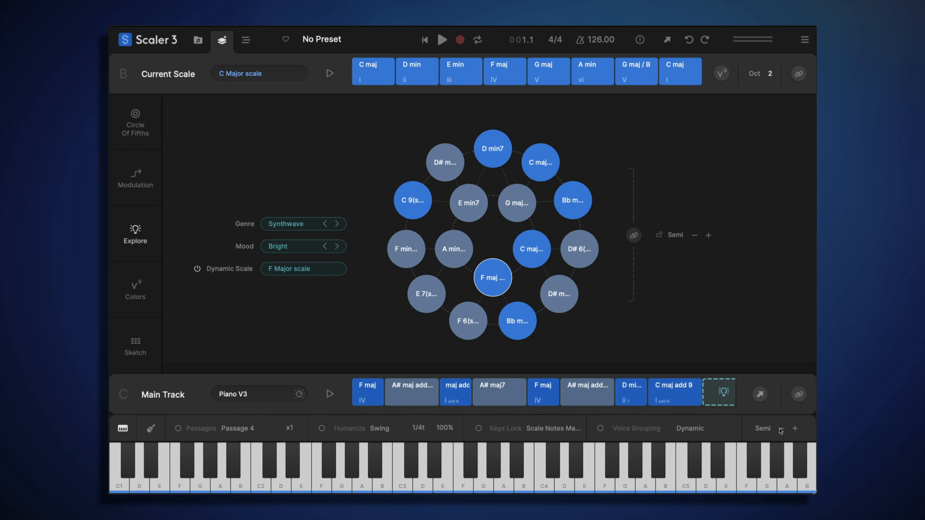
click(783, 427)
click(783, 428)
click(783, 428)
click(782, 427)
click(783, 427)
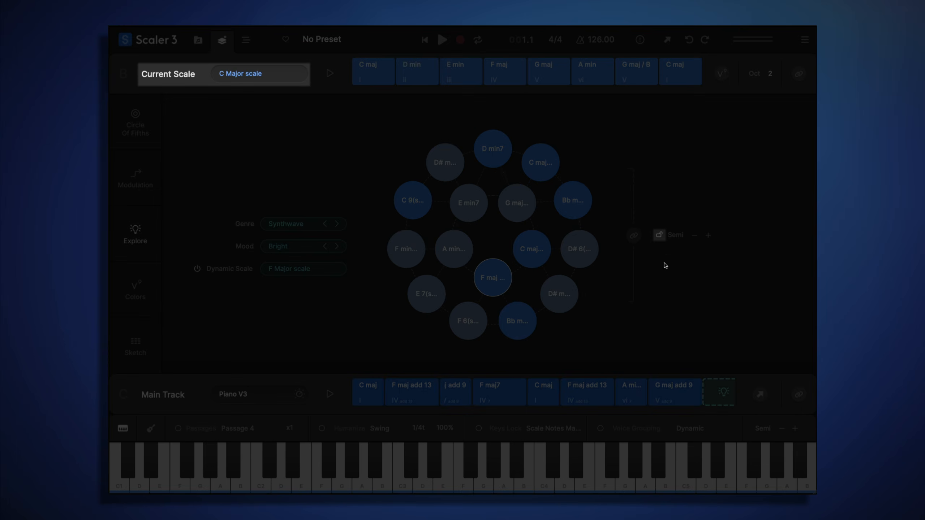
Step: Lock the chord map to the Current Scale's key of C and play the central C maj add 9 chord
click(661, 234)
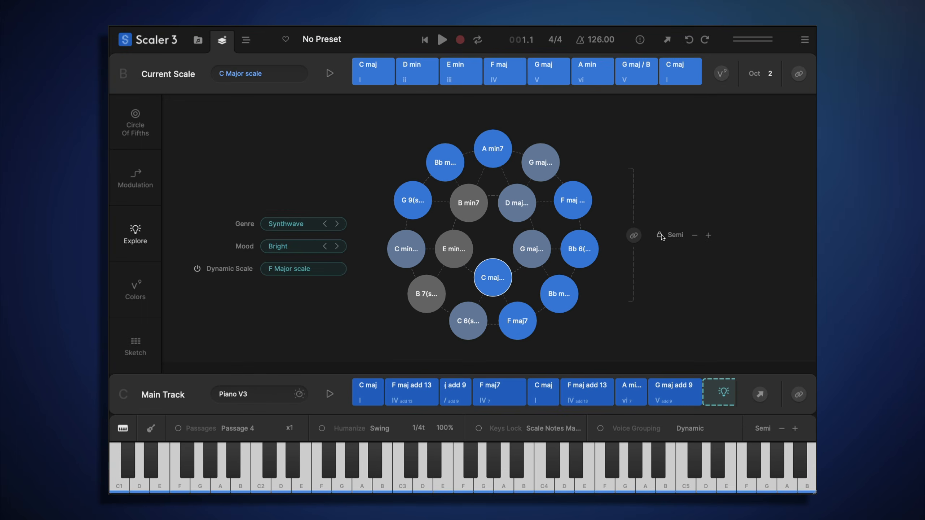
click(455, 252)
click(477, 277)
click(506, 280)
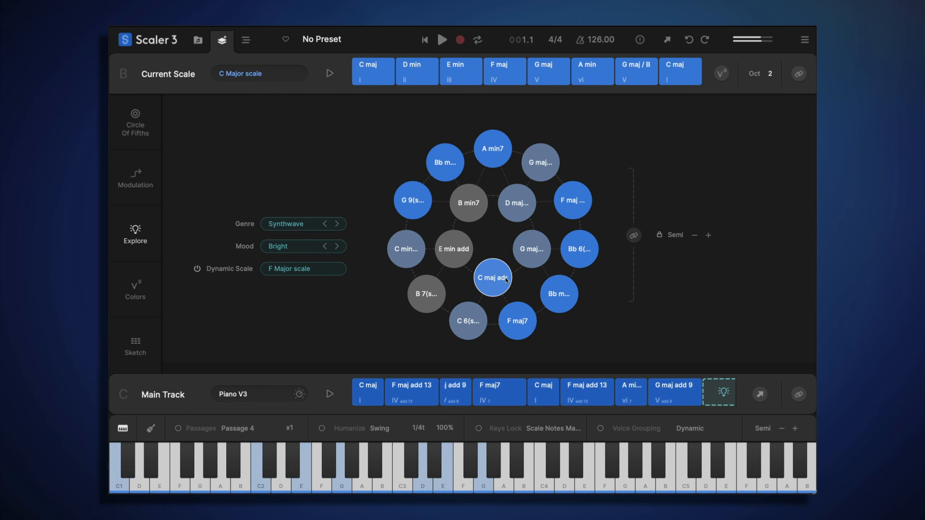
click(506, 278)
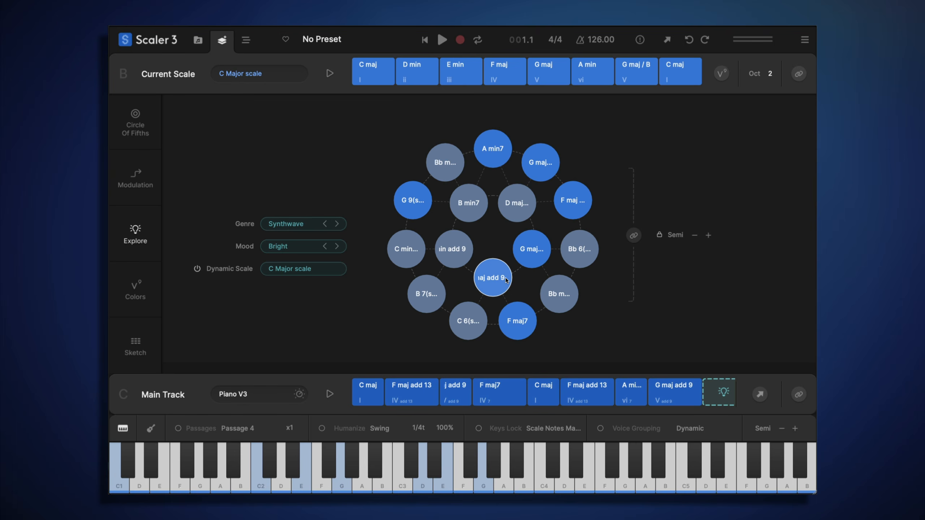
Step: Audition the locked map's inner ring from the E minor chord through B min7 and the D major chord back to C maj add 9
click(454, 249)
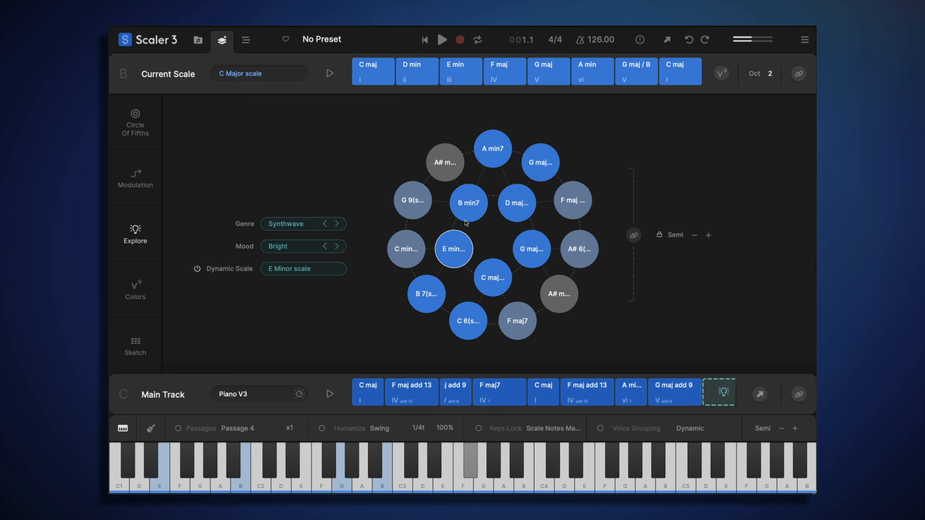
click(469, 203)
click(509, 203)
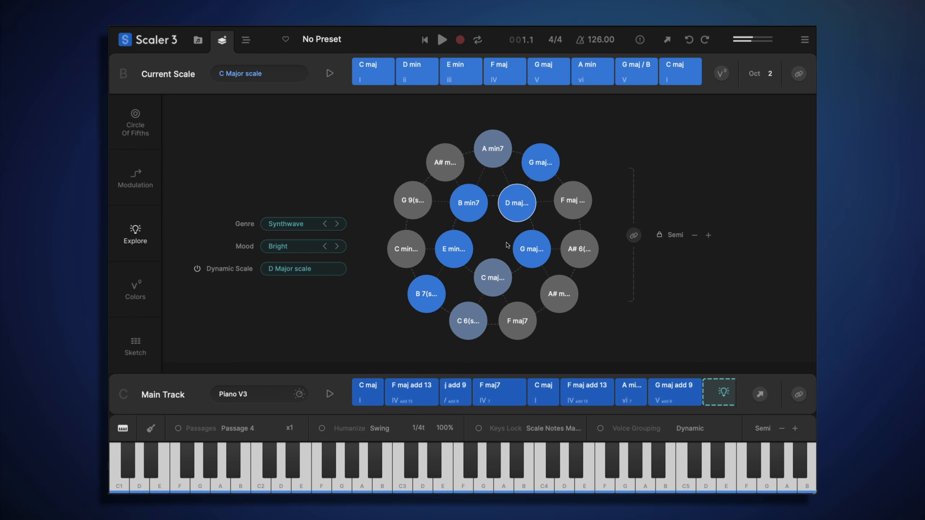
click(499, 264)
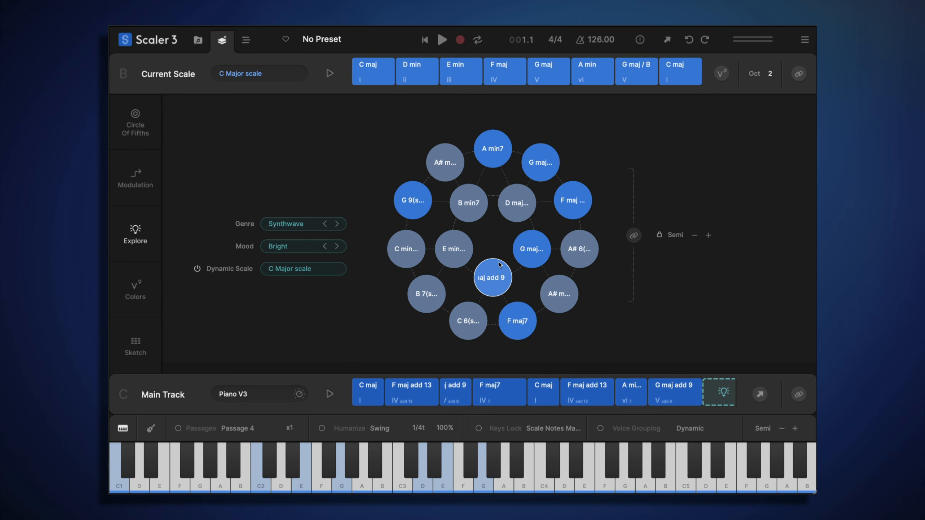
Step: Audition the D maj add 9, B min7, B 7(sus4) and E minor chords on the chord map
click(511, 204)
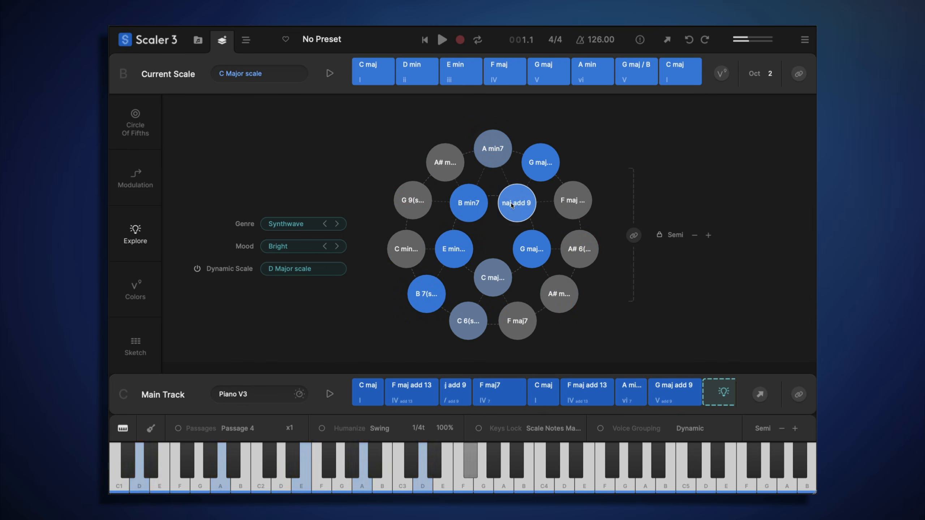
click(473, 203)
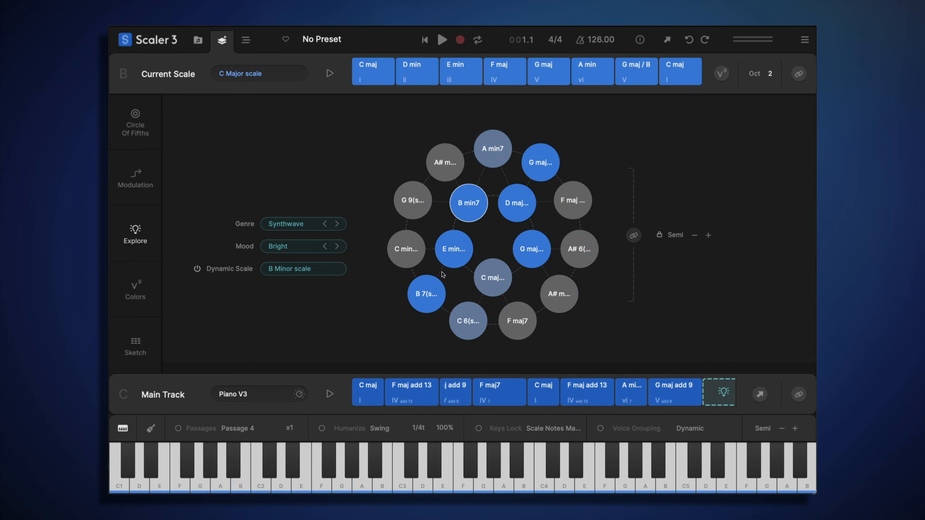
click(426, 294)
click(449, 255)
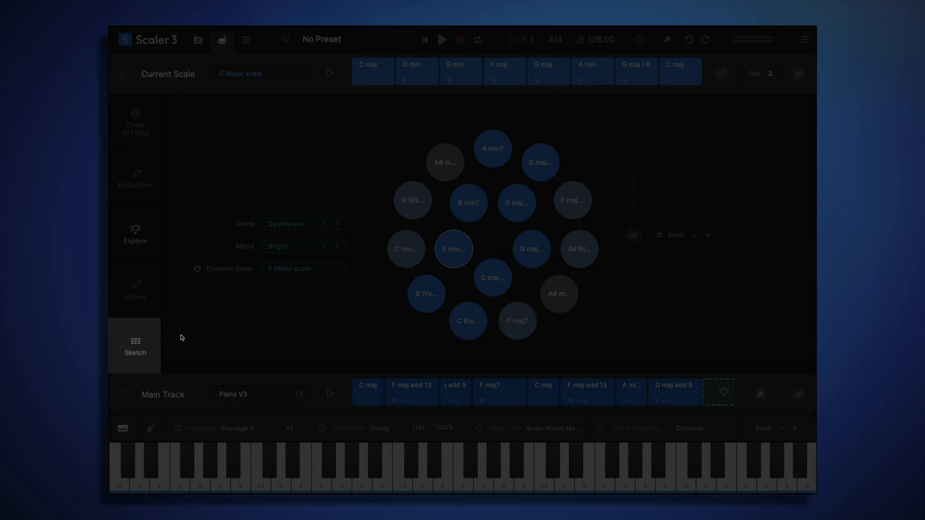
Step: Multi-select C maj add 9, D maj add 9, B min7, E min add 9 and B 7(sus4) on the chord map and add them to Sketch Progression 1
click(154, 341)
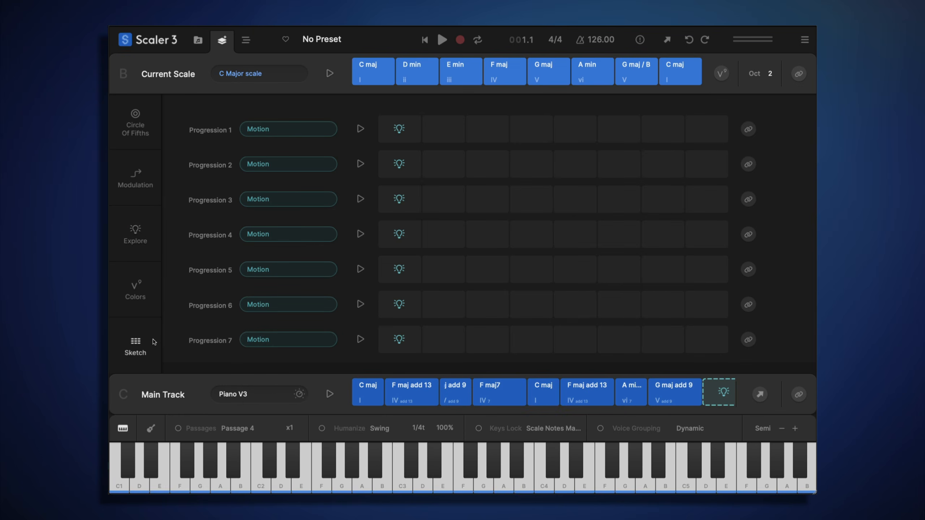
click(156, 251)
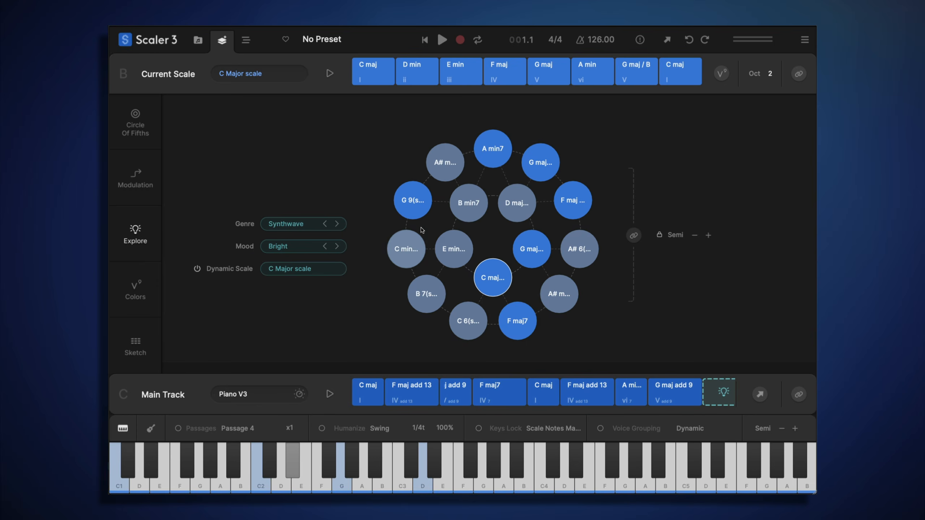
click(516, 193)
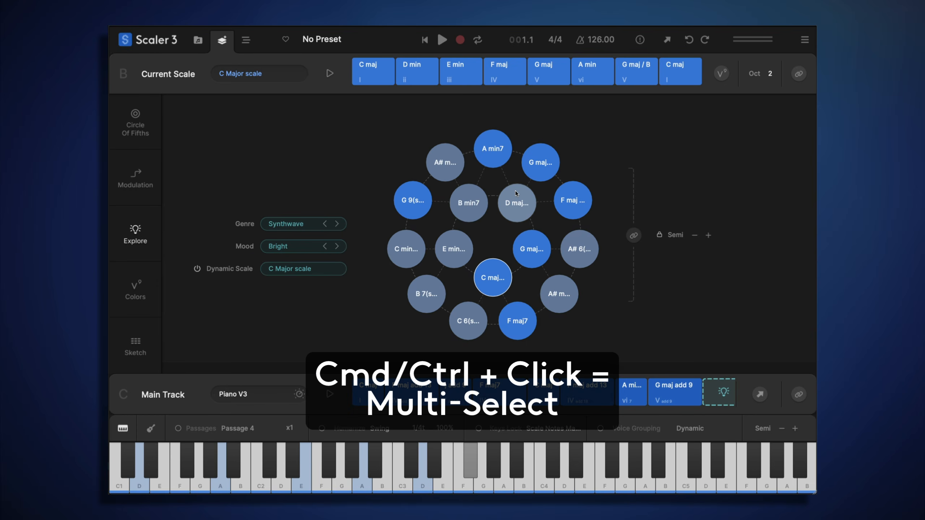
ctrl+click(469, 203)
ctrl+click(453, 249)
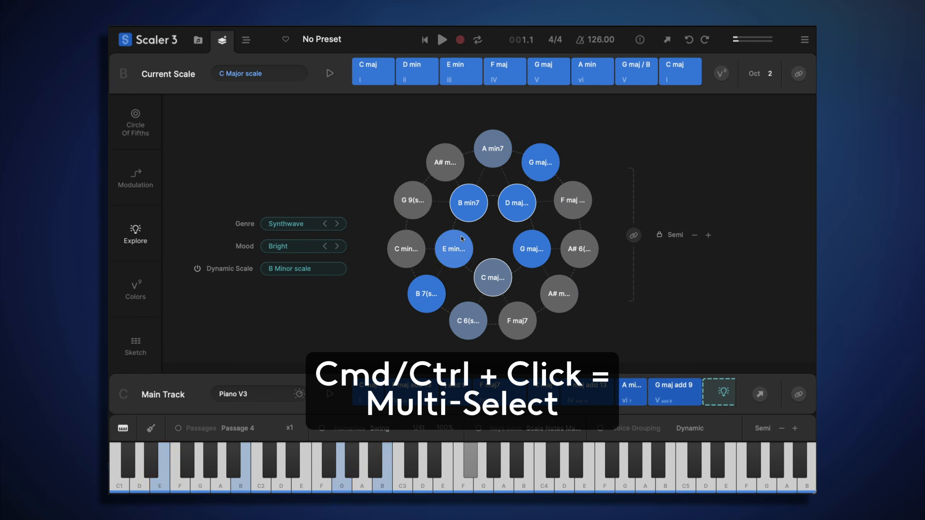
ctrl+click(430, 284)
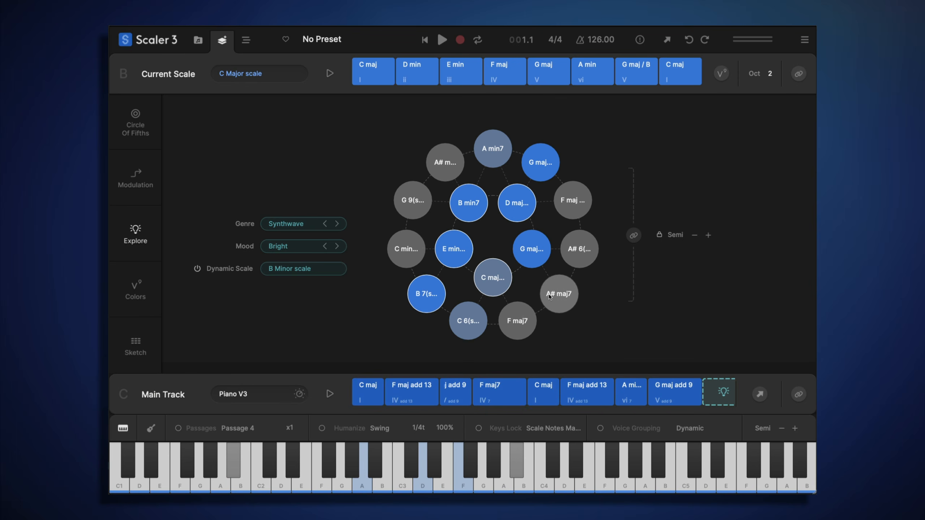
right_click(521, 198)
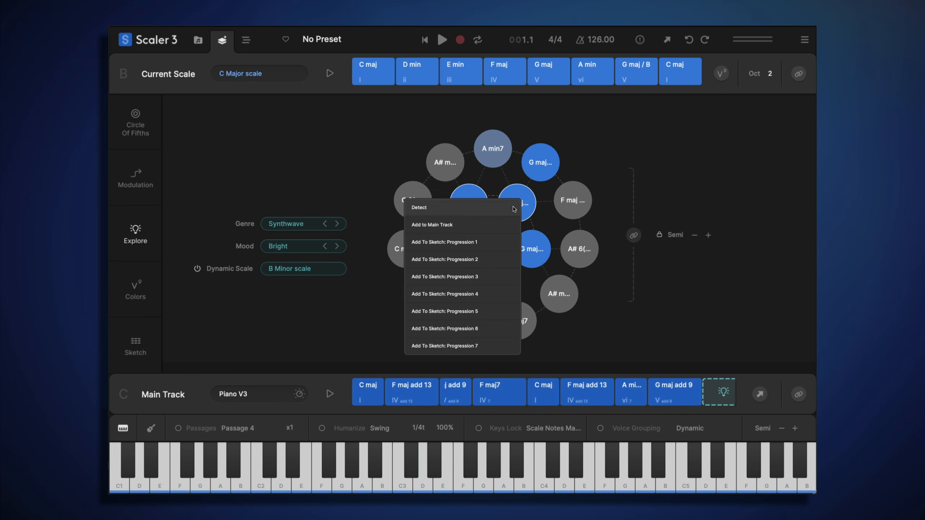
click(491, 243)
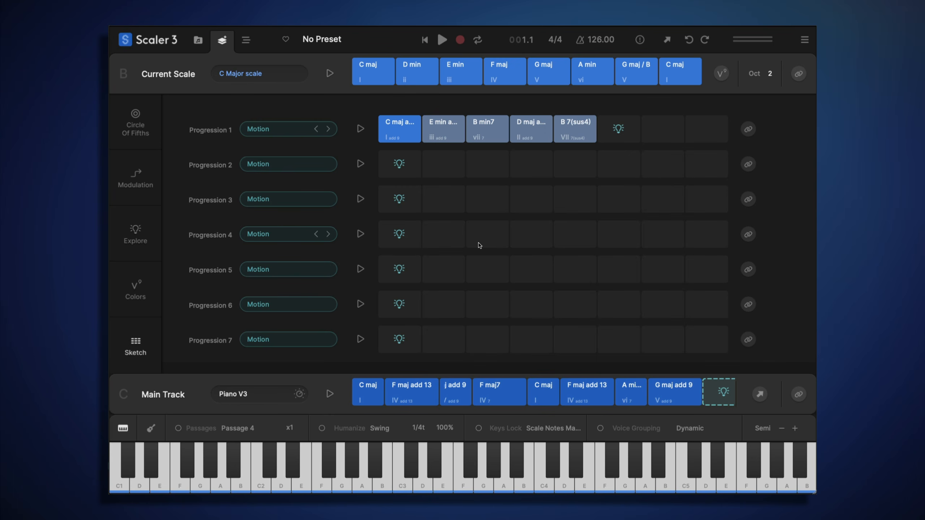
Step: Build Progression 2 from Progression 1's chords in the order D maj add 9, B min7, B 7(sus4), E min add 9, C maj add 9, and play it
drag(524, 131, 405, 160)
drag(487, 129, 443, 161)
drag(575, 129, 493, 160)
drag(443, 130, 531, 162)
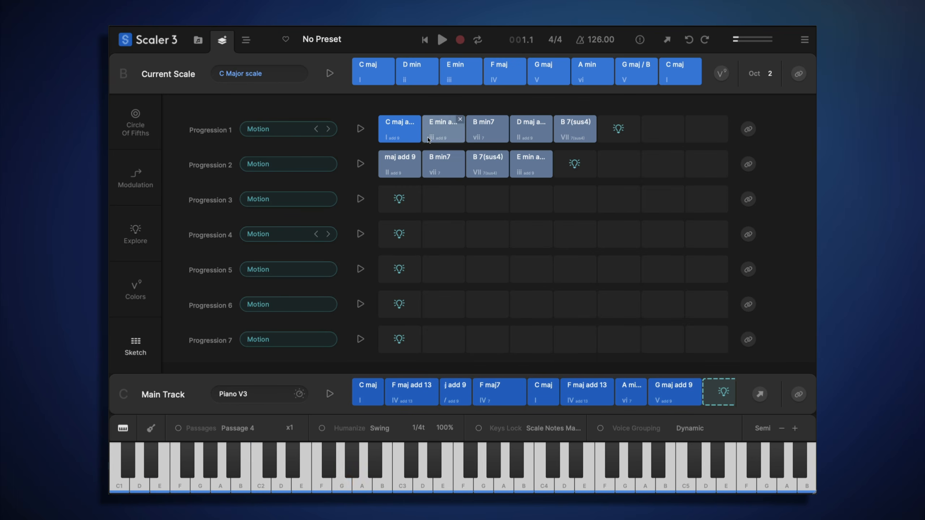
drag(400, 128, 575, 164)
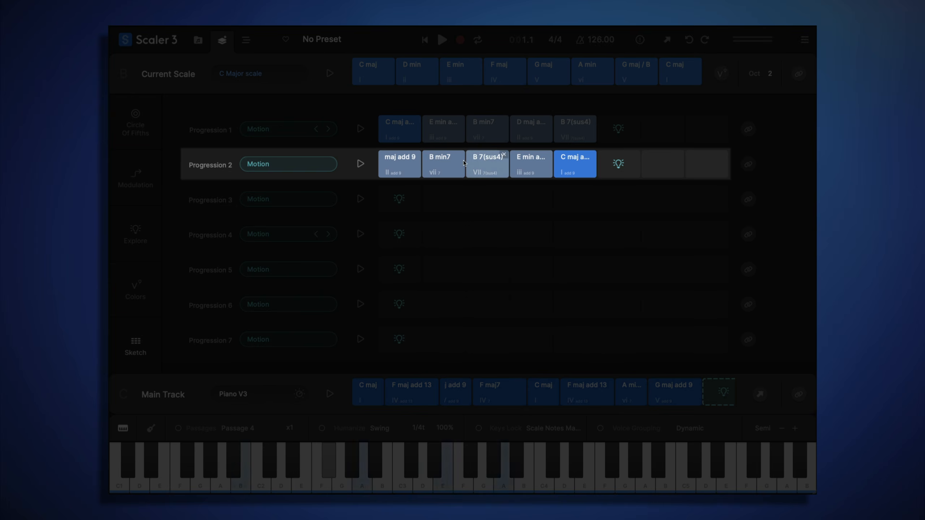
click(360, 164)
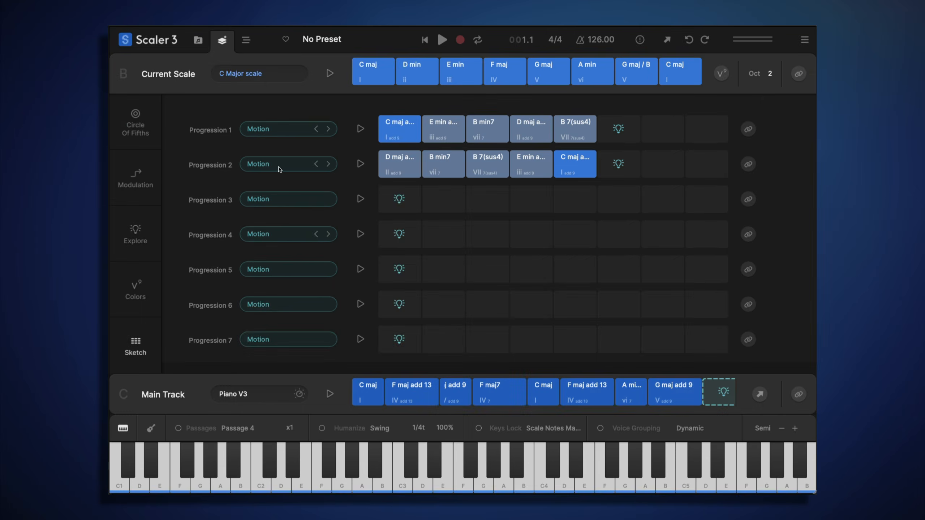
Step: Assign the Passage 2 articulation as Progression 2's motion and play the progression
click(243, 165)
click(226, 210)
click(280, 188)
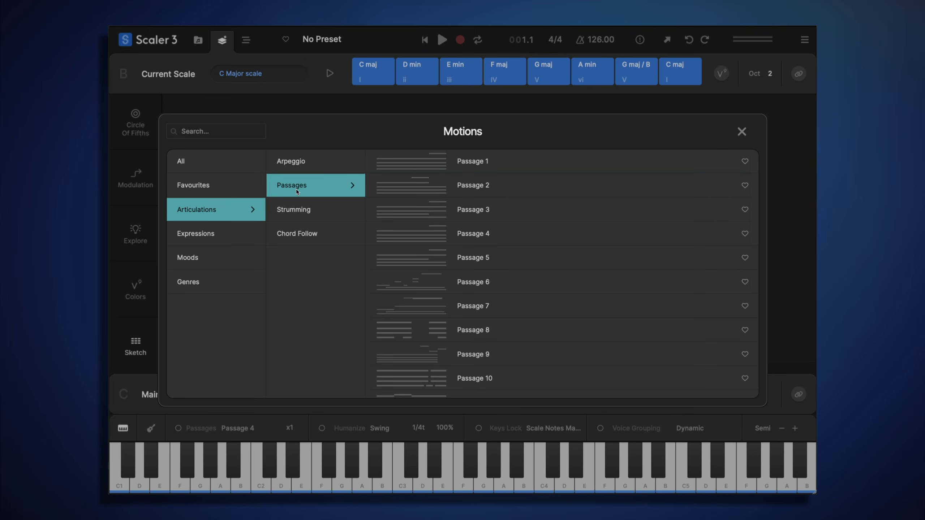
click(454, 191)
click(360, 165)
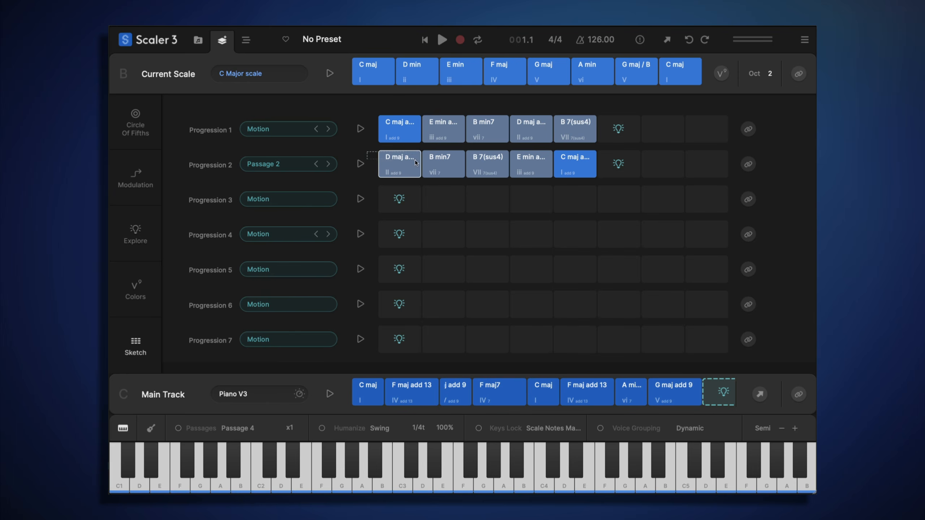
Step: Select all five chords in Progression 2 and add them to the end of the Main Track
click(510, 169)
right_click(405, 163)
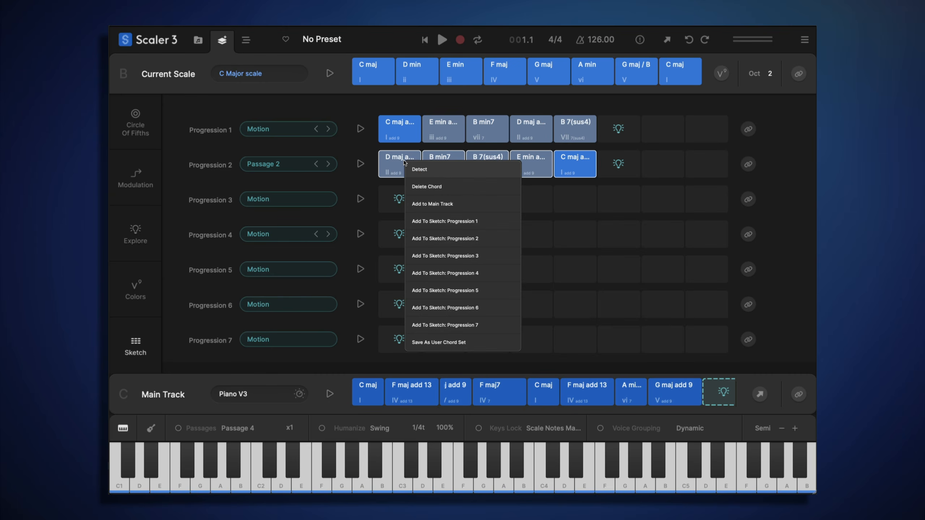
click(432, 204)
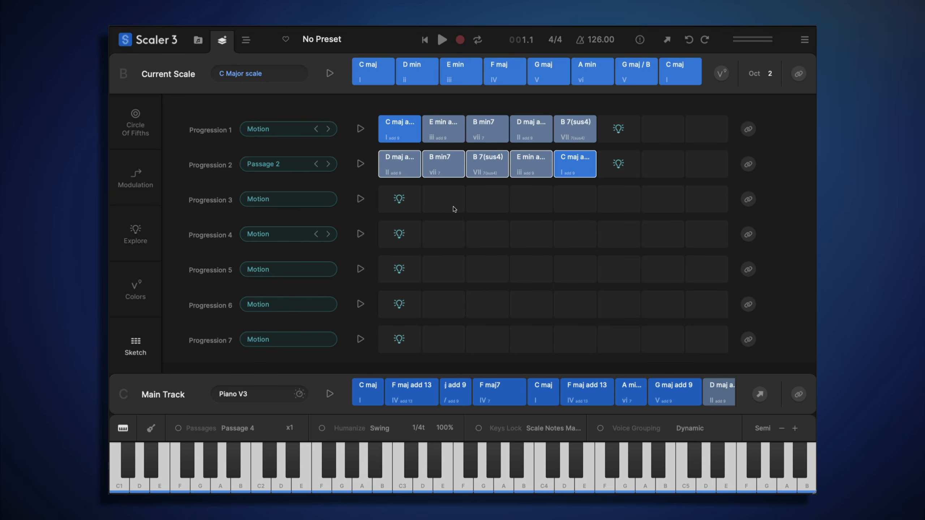
click(527, 394)
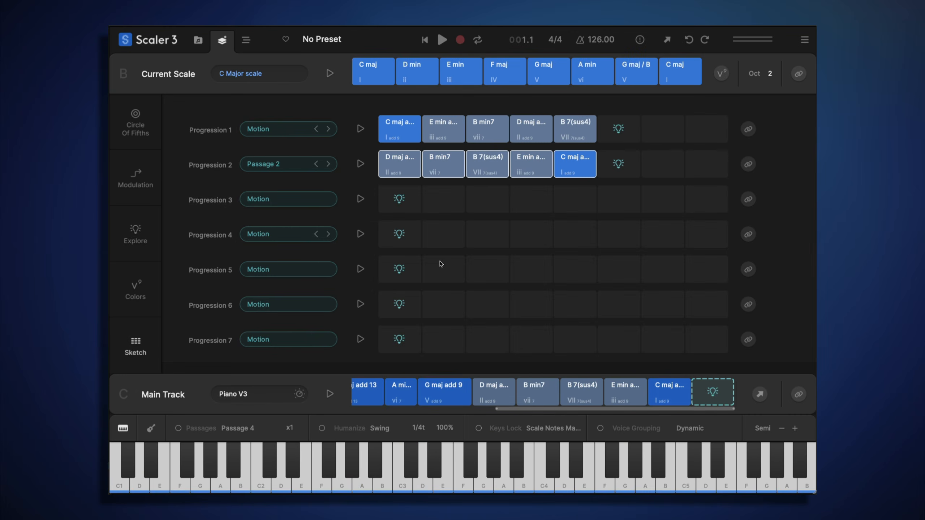
Step: Open the Arrange page and set the timeline grid to 1/8
click(246, 40)
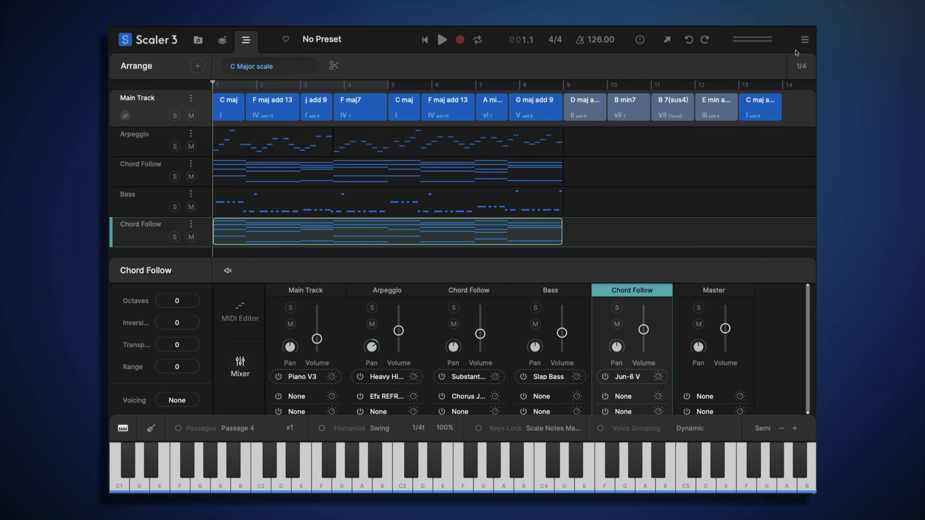
click(797, 69)
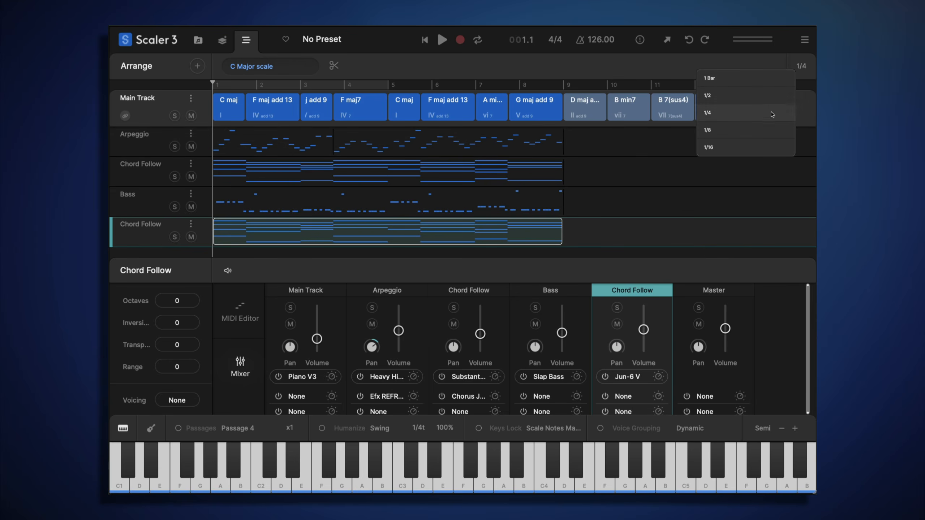
click(771, 125)
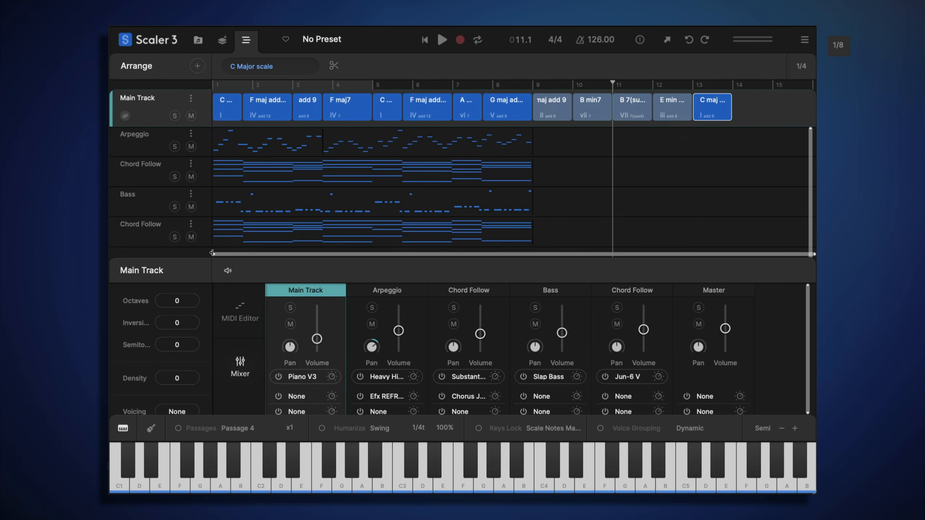
Step: Shorten and reposition the five new chords at the end of the Main Track so they run without gaps from bar 9 to bar 13
drag(215, 253, 465, 250)
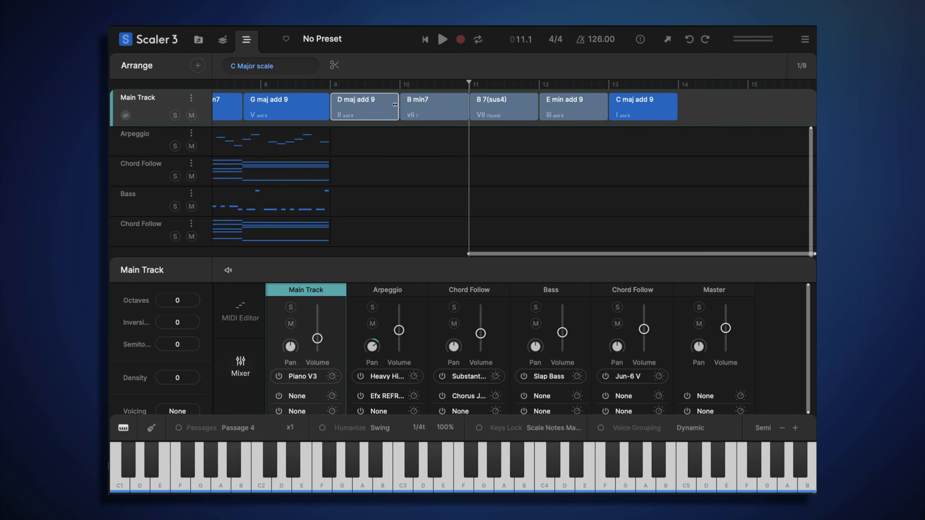
drag(396, 105, 387, 105)
drag(443, 104, 428, 104)
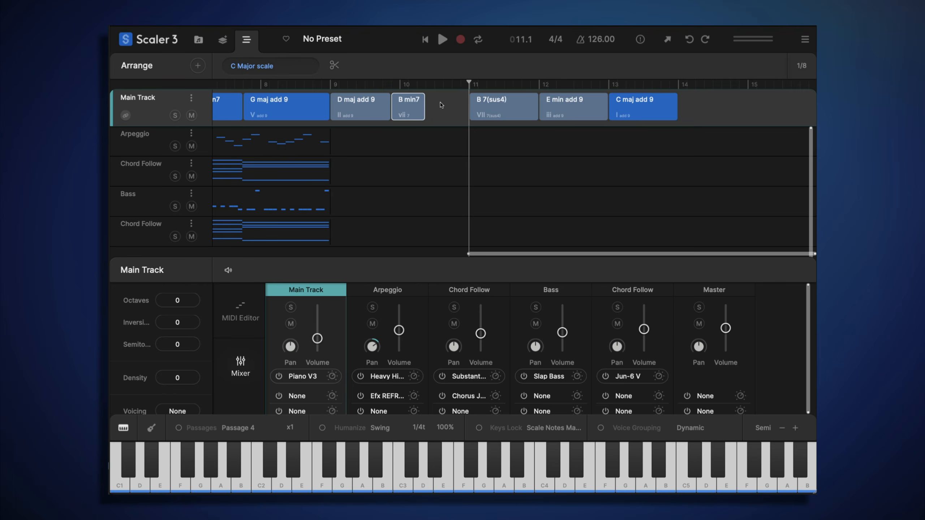
drag(527, 105, 469, 103)
drag(557, 104, 489, 106)
drag(634, 107, 556, 108)
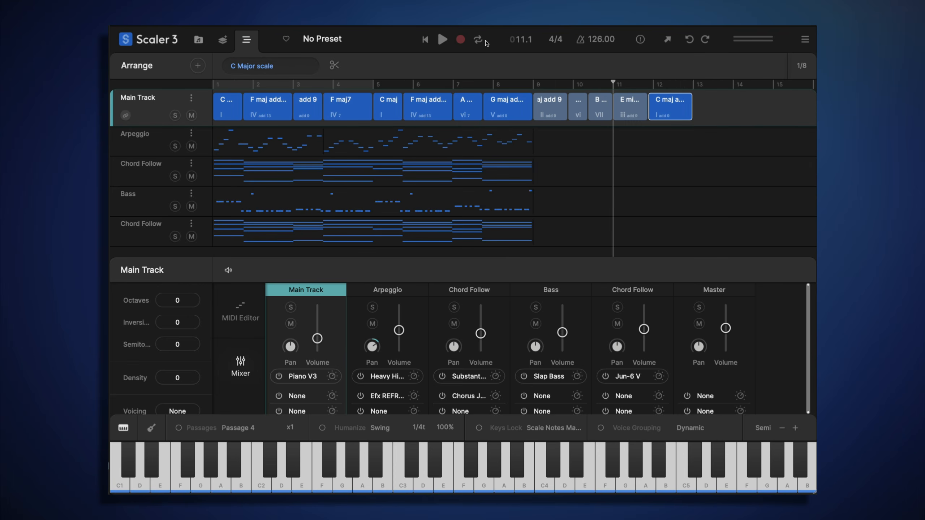
Step: Turn on looping and set the loop region around the five new chords, from bar 9 to bar 13
click(479, 40)
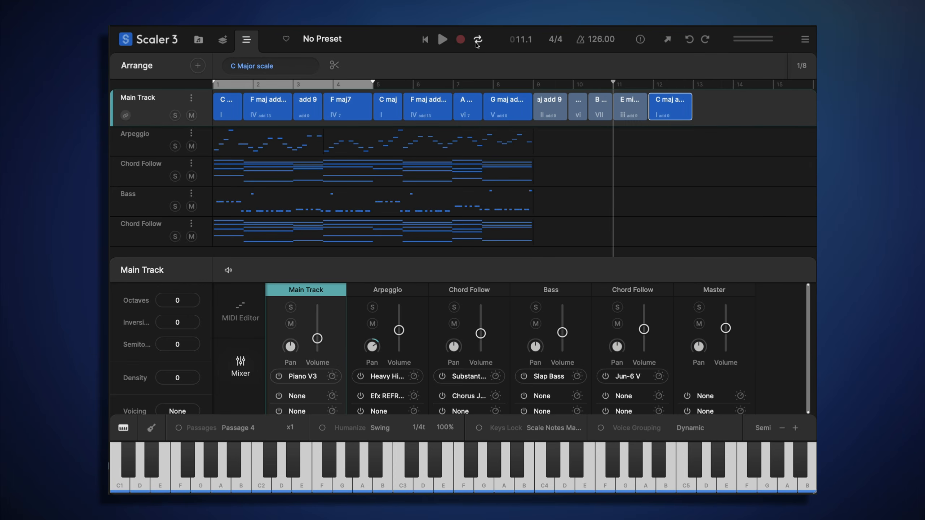
click(374, 82)
drag(373, 82, 692, 83)
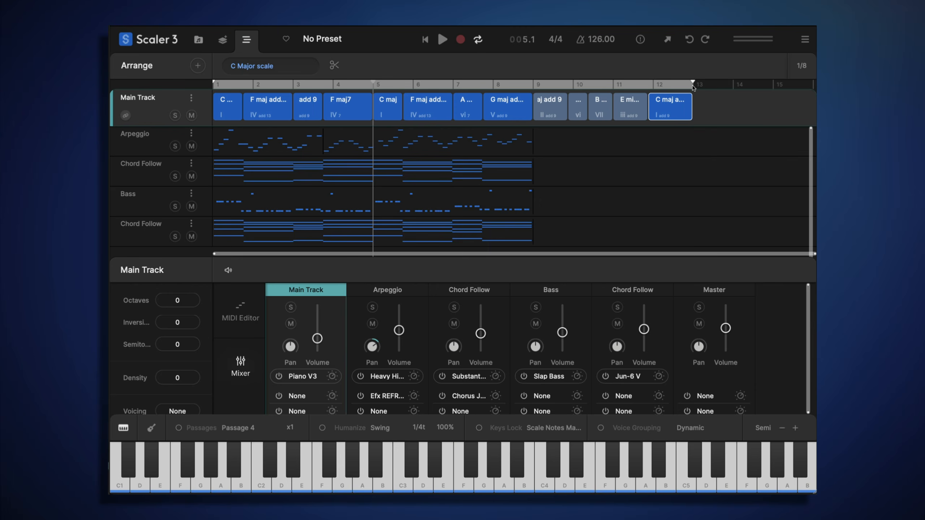
mouse_move(215, 83)
mouse_down()
mouse_move(519, 83)
mouse_move(531, 105)
mouse_up()
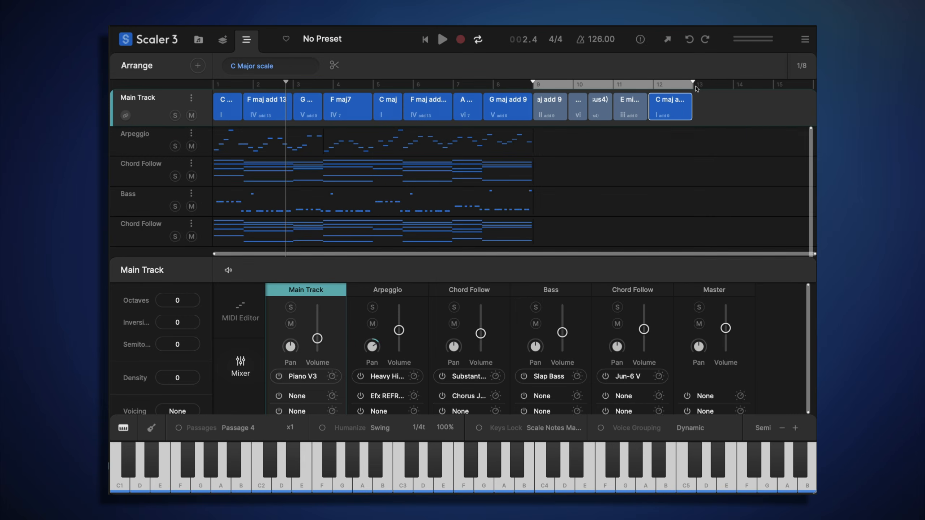
Step: Turn off DAW Sync for playback, play the looped section, and stop it
right_click(443, 39)
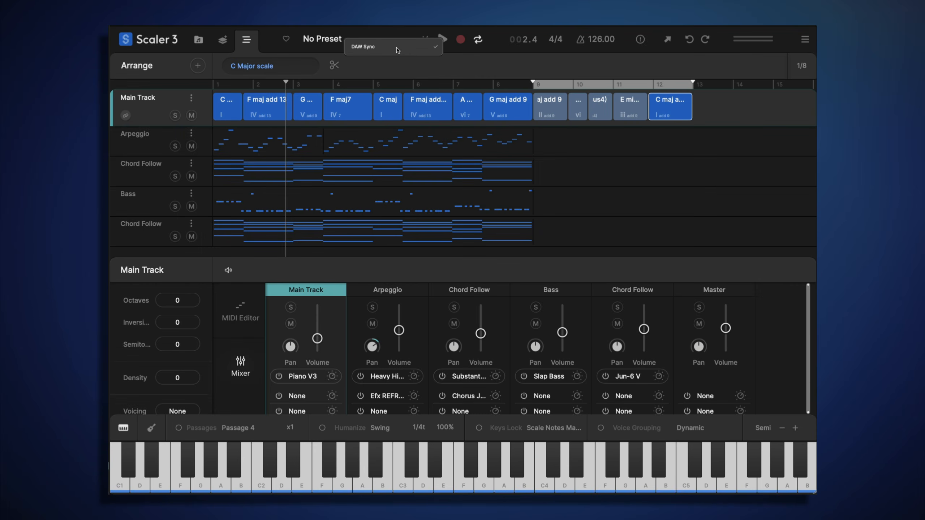
click(396, 48)
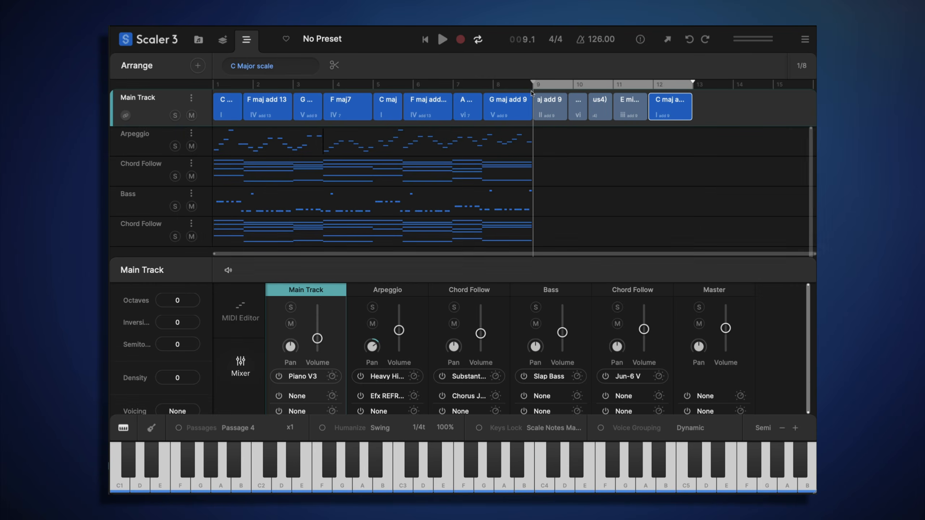
click(443, 40)
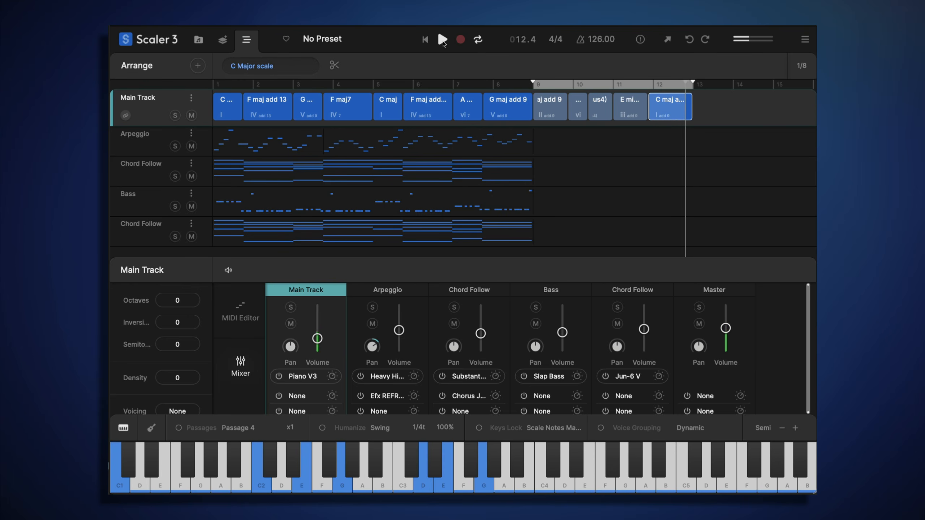
click(443, 40)
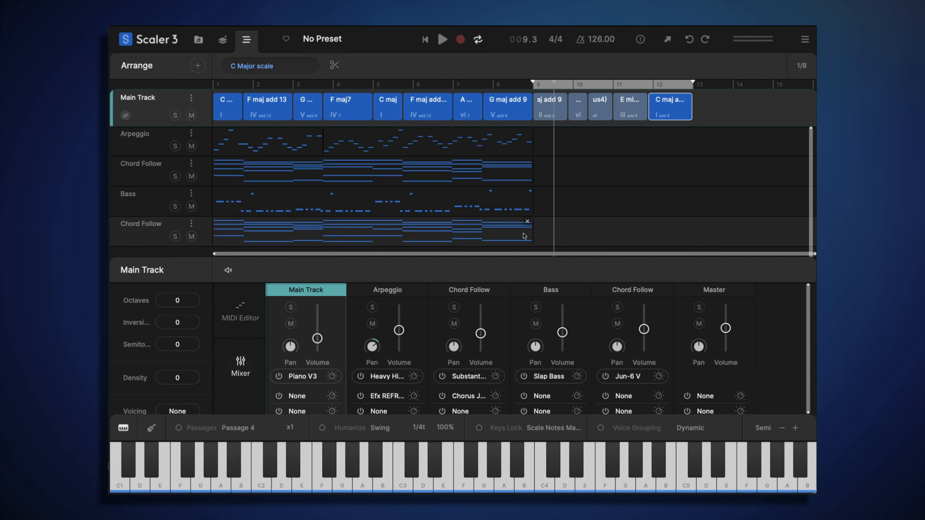
Step: Extend the bottom Chord Follow clip and add a new Bass clip so both tracks cover the five new chords
drag(532, 233, 697, 239)
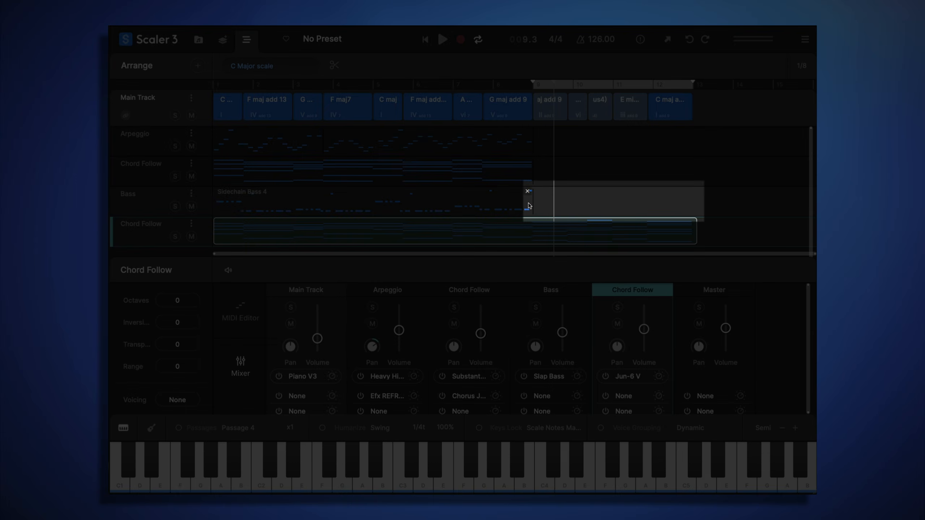
drag(529, 206, 547, 204)
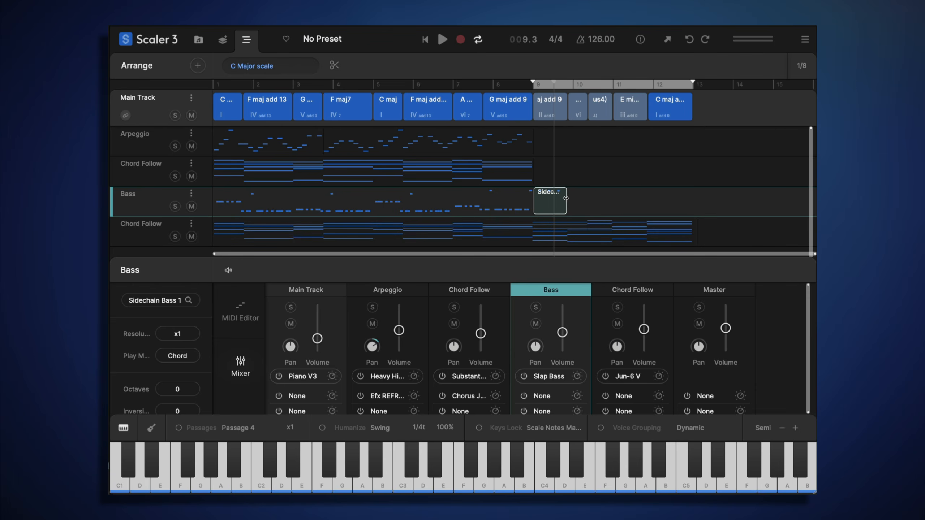
drag(583, 197, 687, 199)
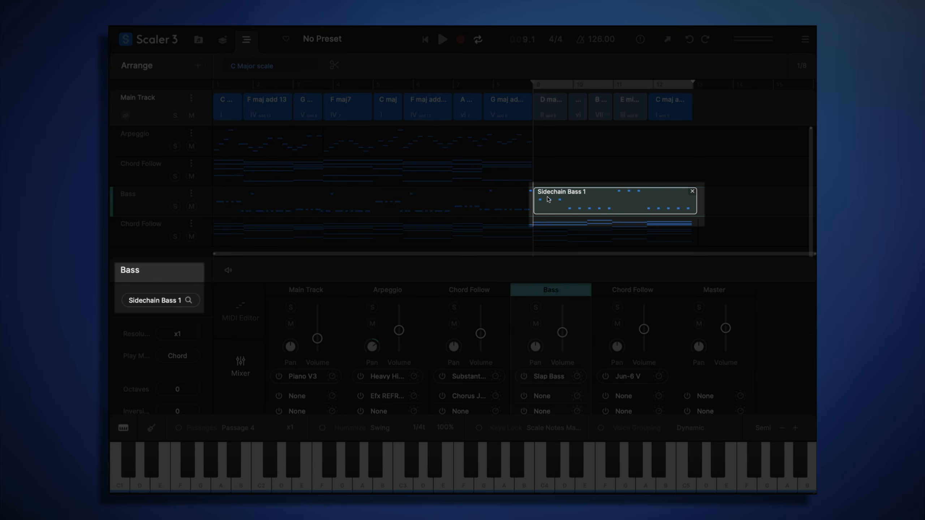
Step: Assign the Sidechain Bass 1 motion from the Bass expressions to the new Bass clip and play the looped section
click(145, 301)
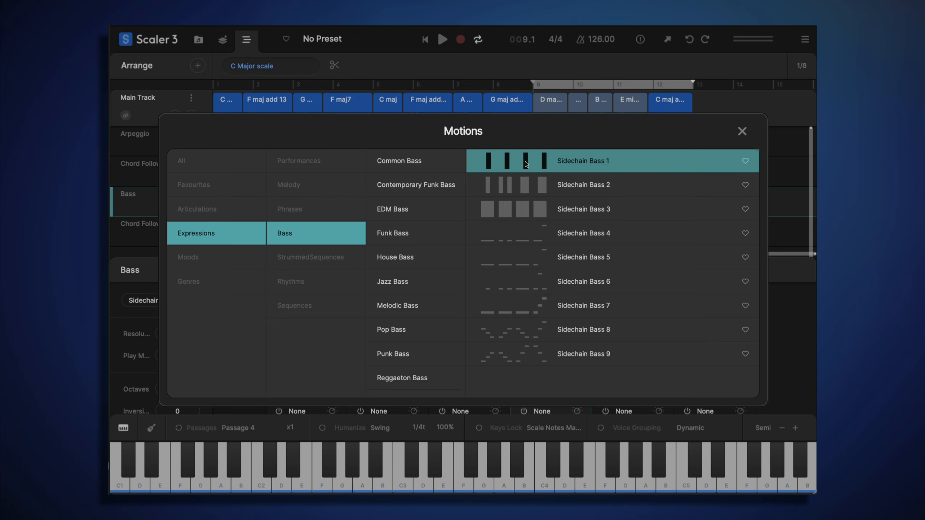
click(560, 164)
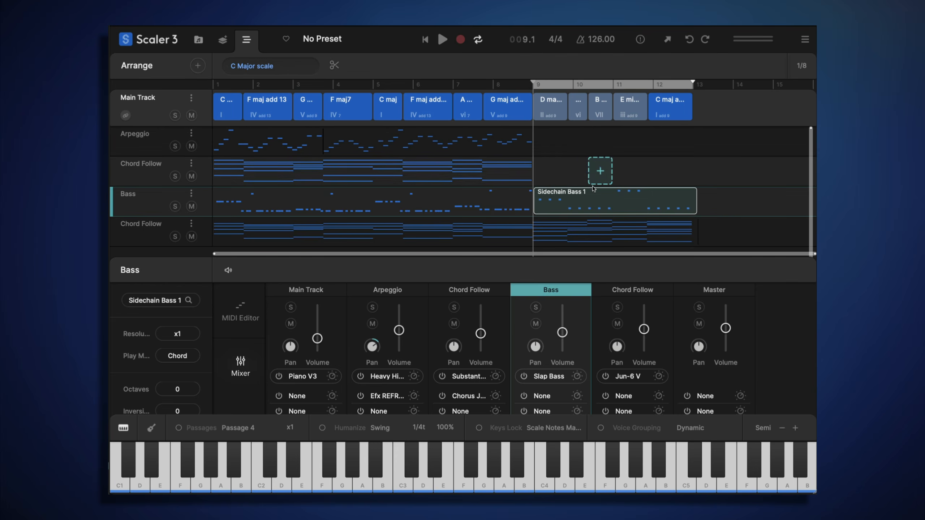
click(442, 39)
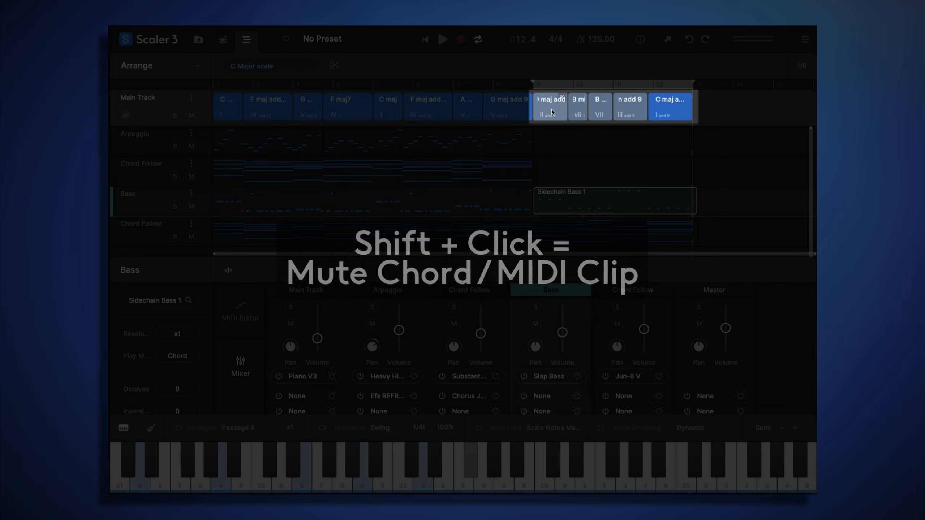
Step: Mute the five new Main Track chords between bars 9 and 13, and play the looped section without them
shift+click(552, 109)
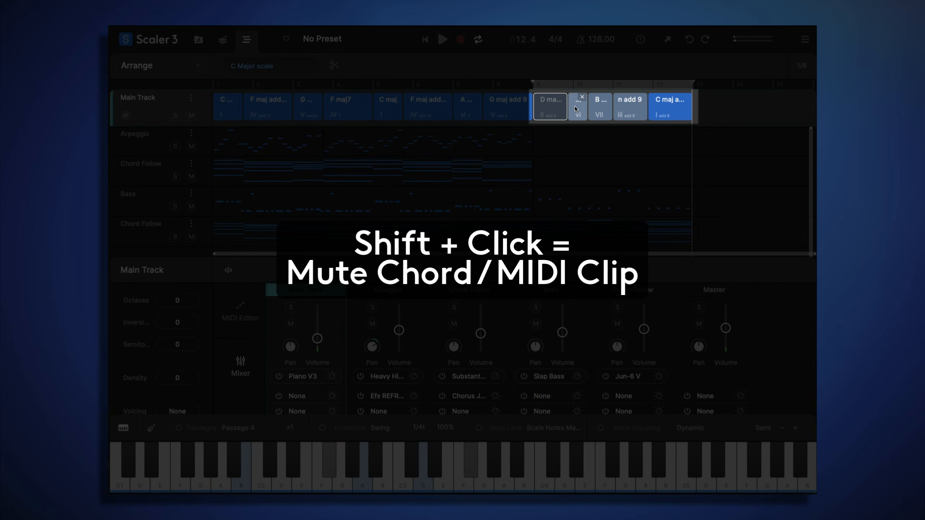
shift+click(575, 106)
shift+click(595, 108)
shift+click(626, 109)
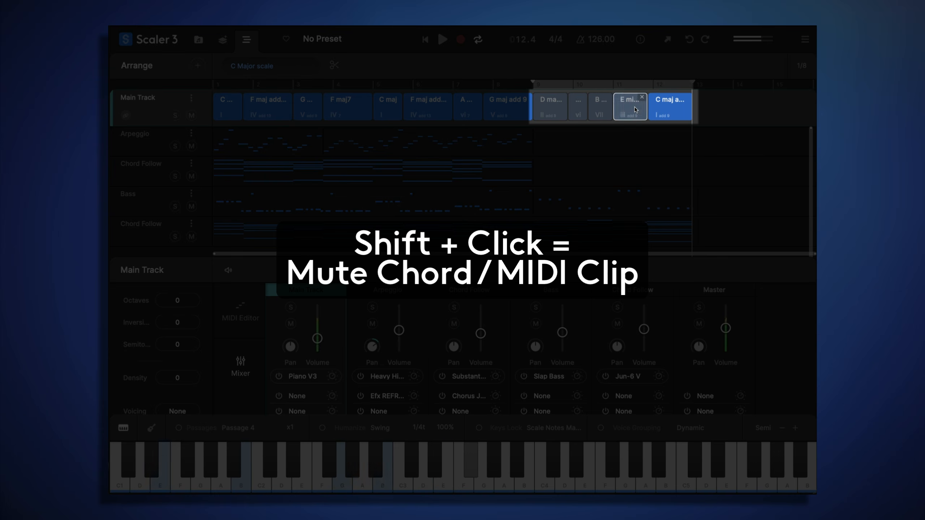
shift+click(661, 109)
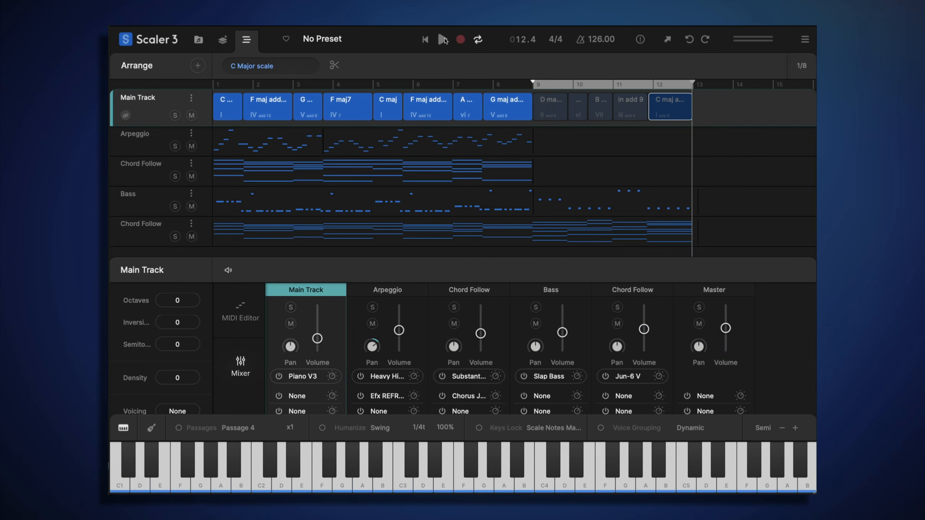
click(443, 39)
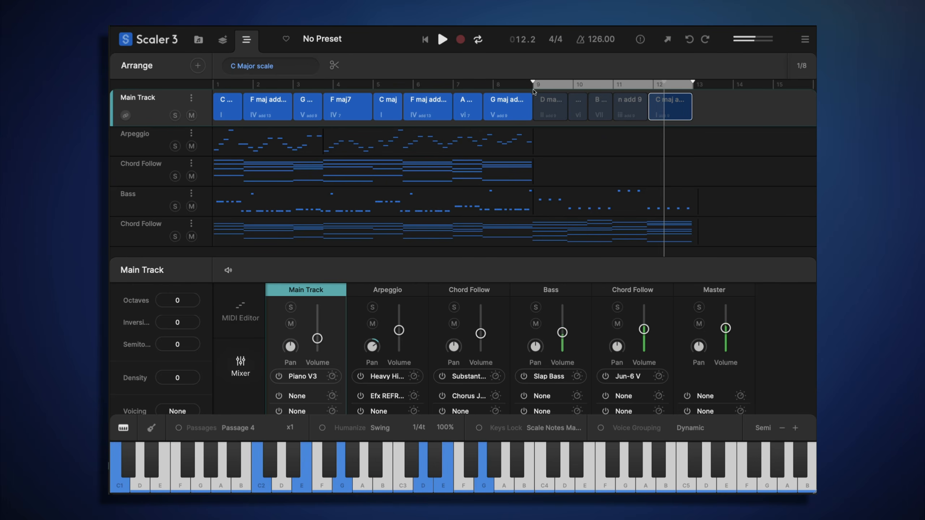
click(442, 40)
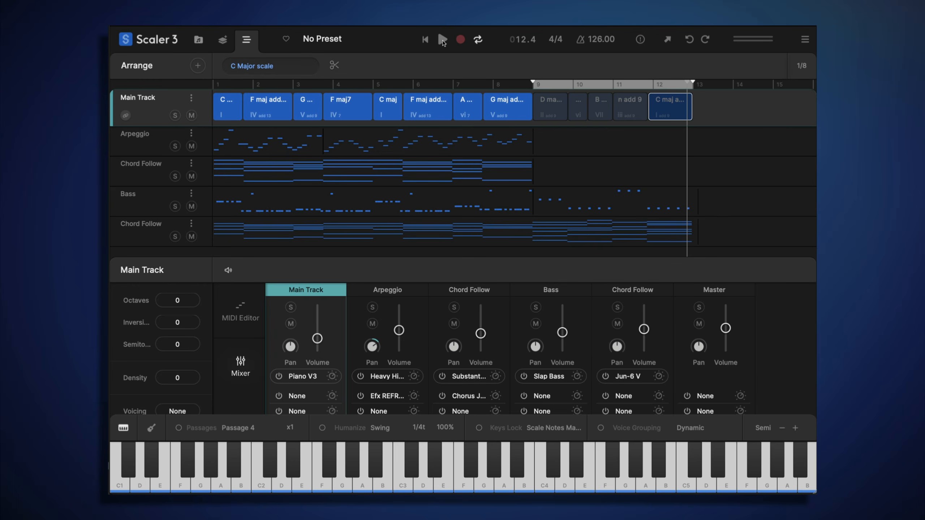
Step: Open the Sidechain Bass 1 clip in the MIDI Editor and audition it with the Bass track soloed
click(589, 198)
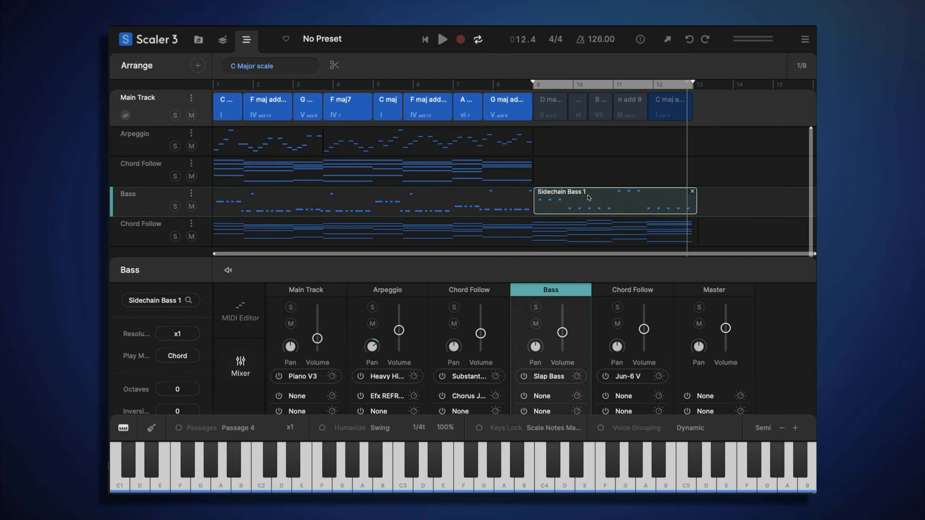
click(252, 322)
scroll(132, 344, down, 5)
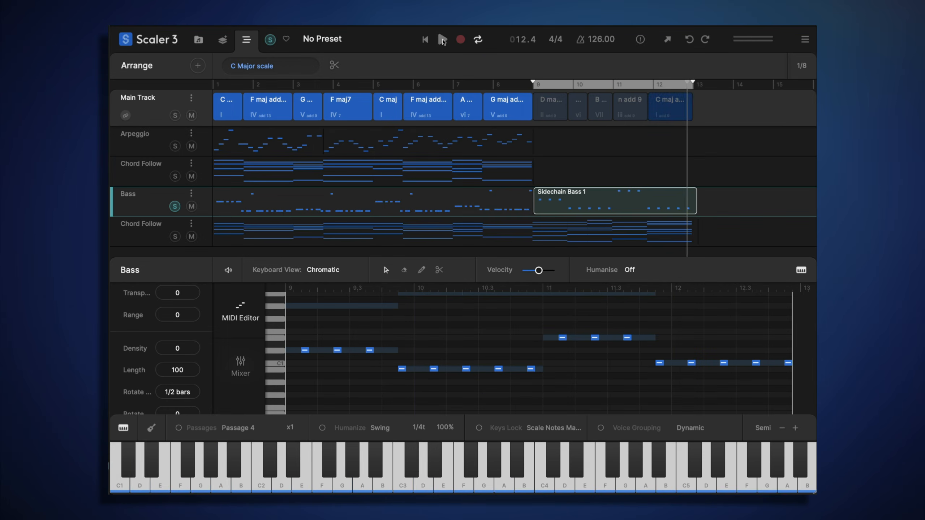
click(441, 39)
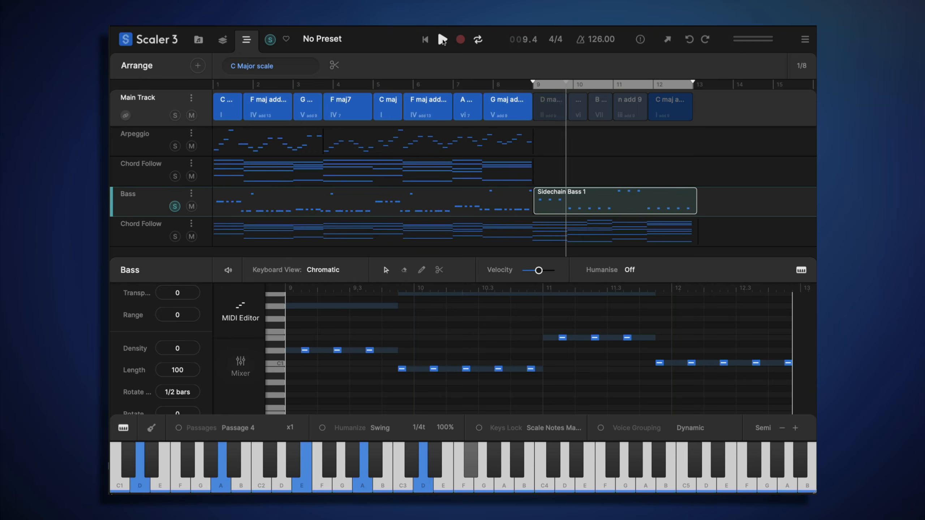
click(443, 40)
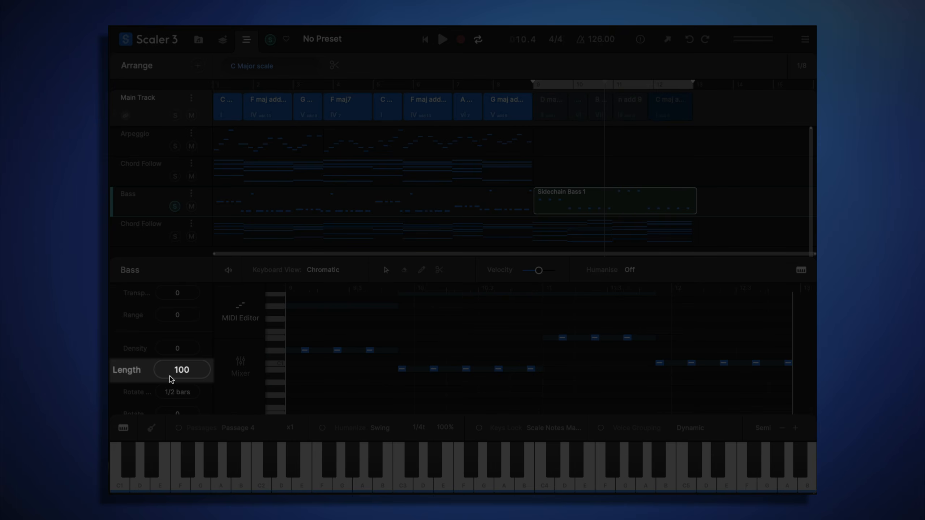
Step: Set the Sidechain Bass 1 clip's Length to 200 and Octaves to 1, auditioning it soloed and with all tracks
drag(186, 376, 189, 344)
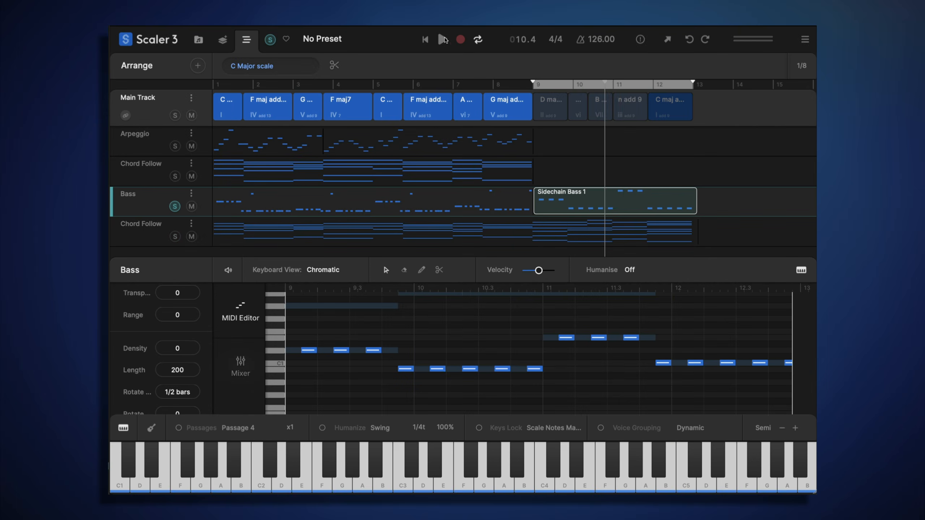
click(442, 39)
scroll(189, 299, up, 2)
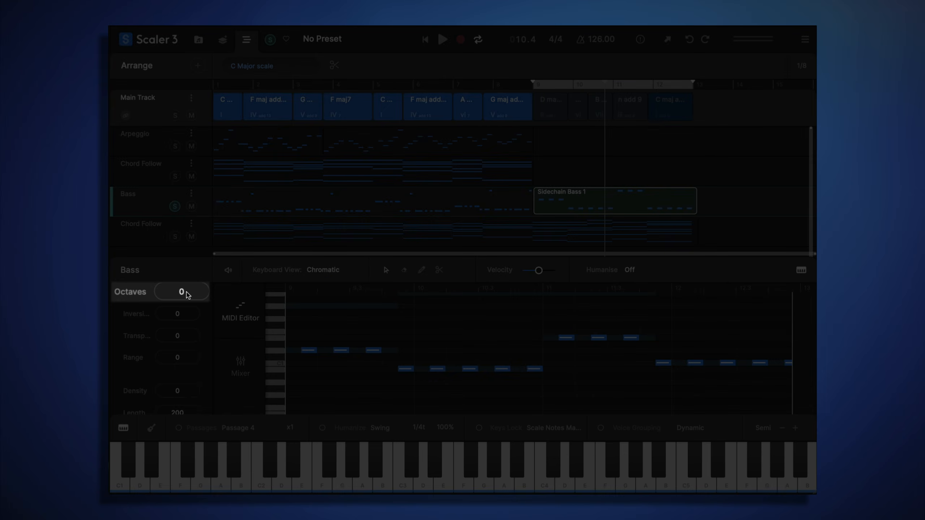
drag(187, 295, 183, 274)
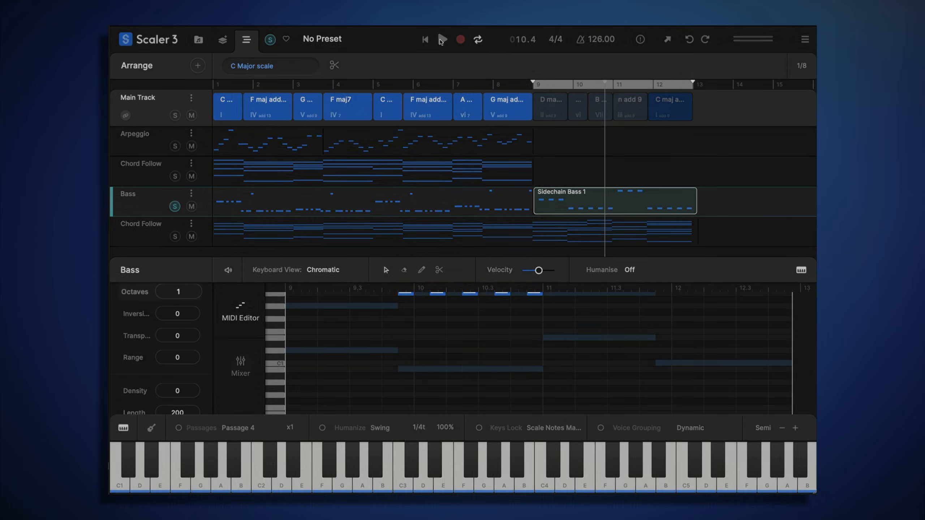
click(442, 39)
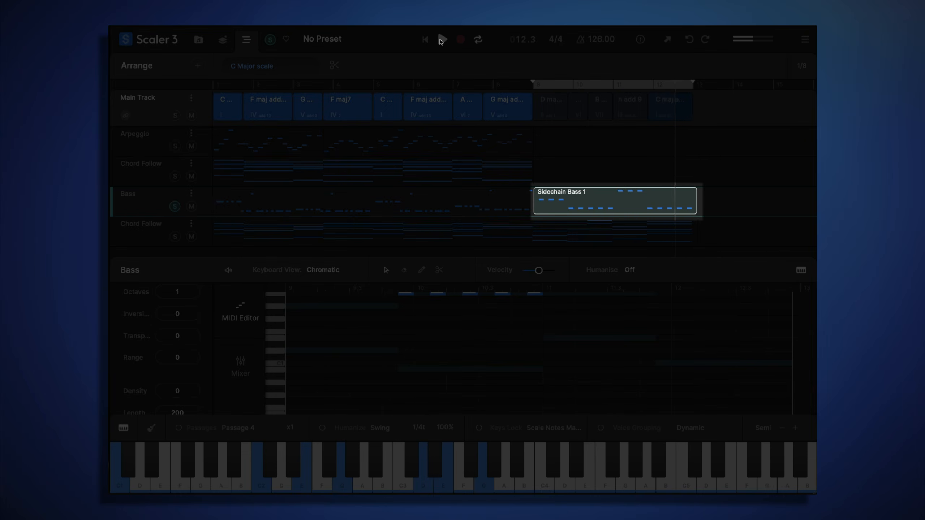
click(442, 39)
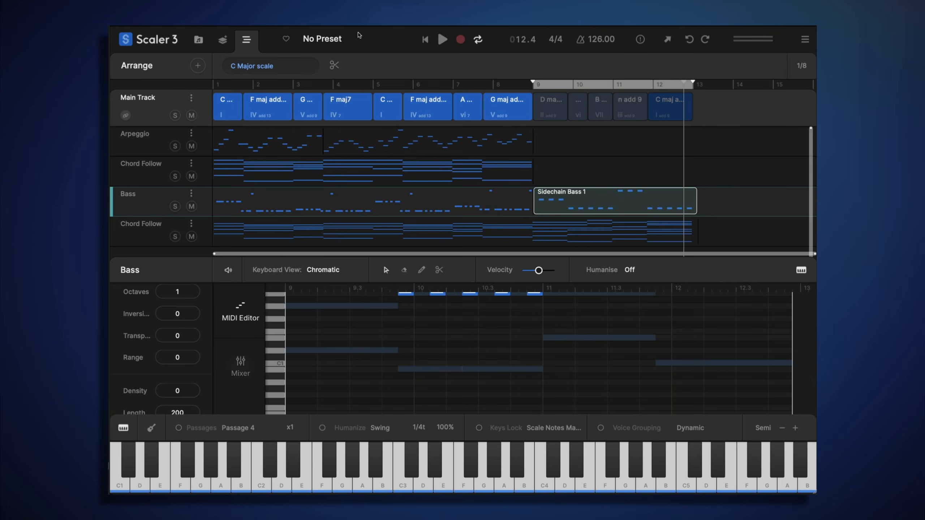
click(442, 39)
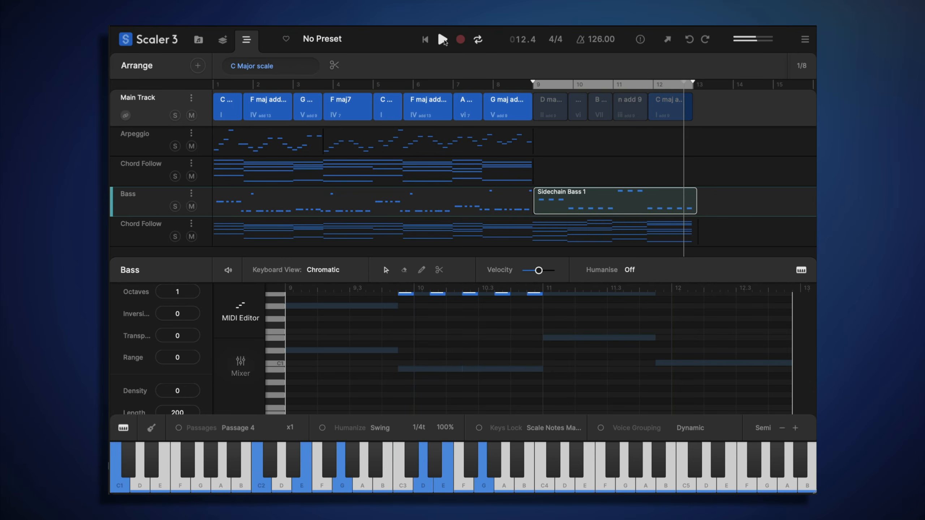
click(443, 40)
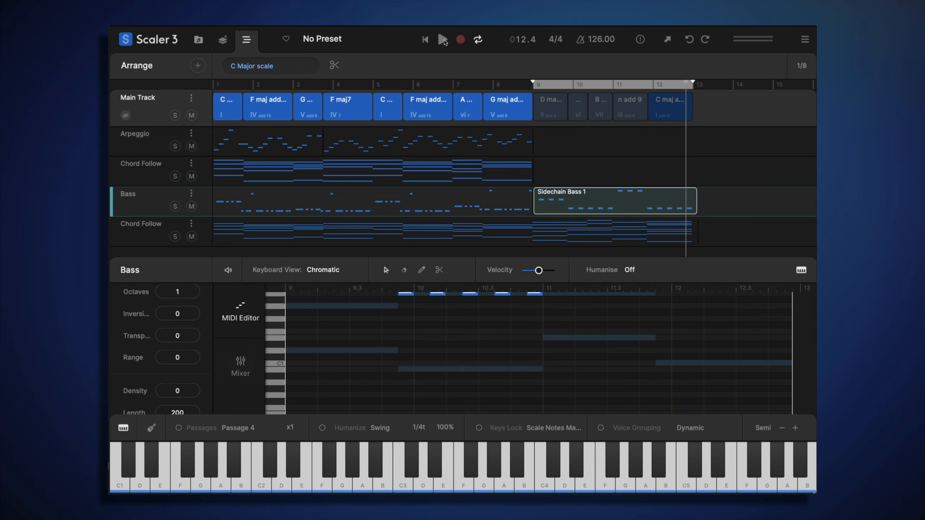
Step: Extend the last Arpeggio clip and the upper Chord Follow clip to the end of the new section, and play the loop
drag(534, 139, 690, 136)
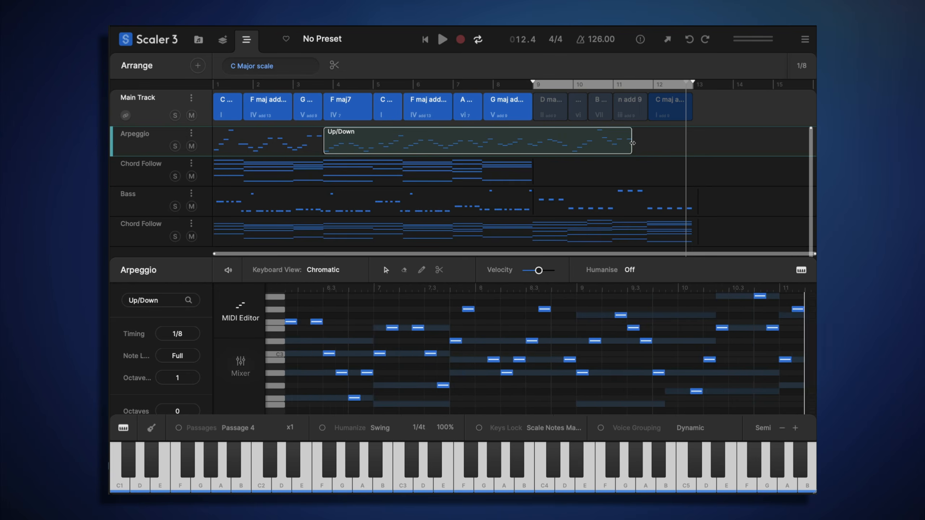
drag(532, 172, 688, 176)
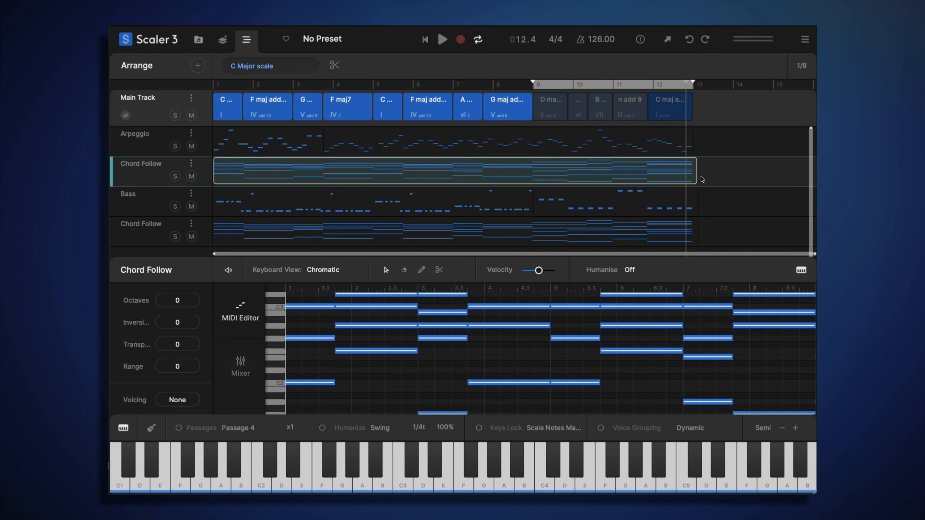
click(442, 40)
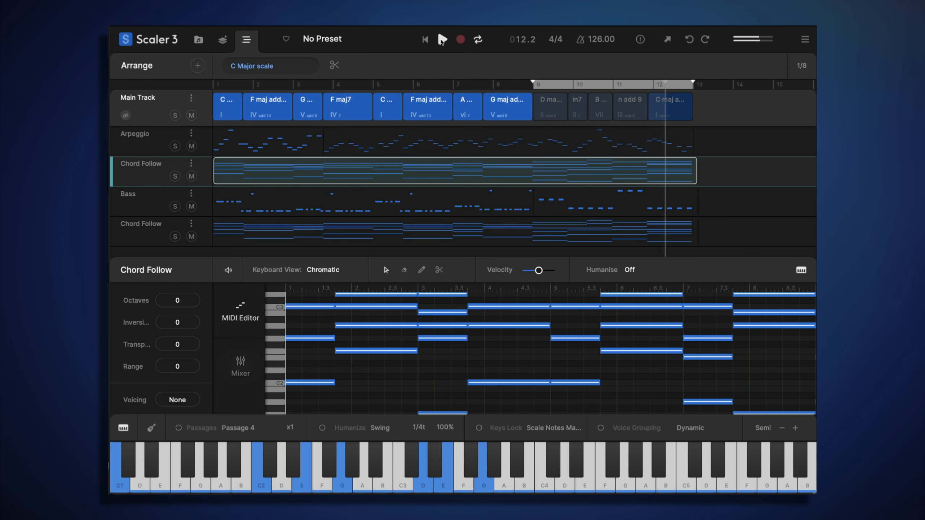
click(442, 38)
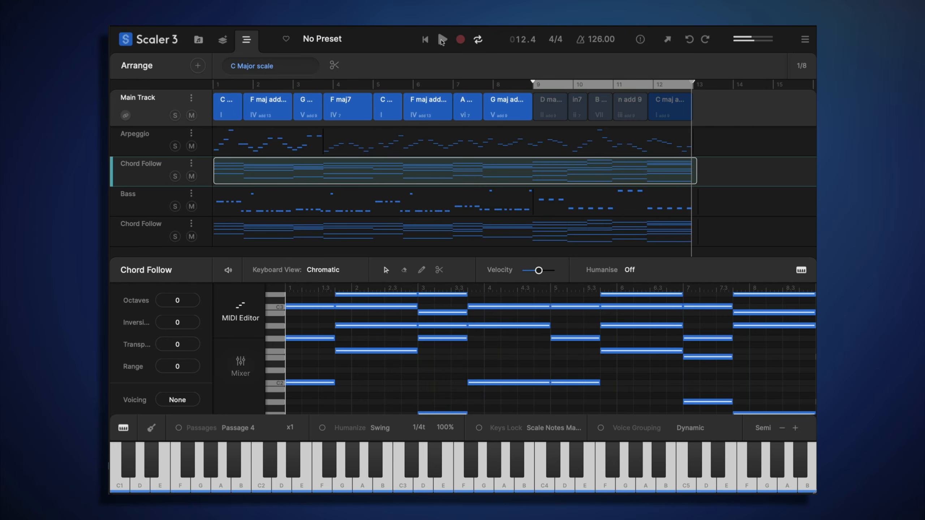
Step: Split the extended Arpeggio clip at bar 9 and at each following chord change up to the last chord, and play the loop
click(516, 97)
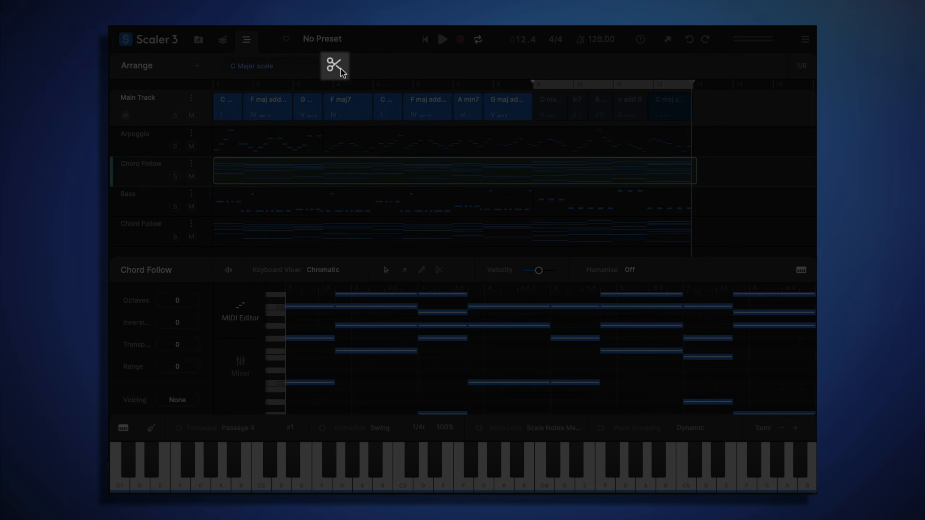
click(340, 68)
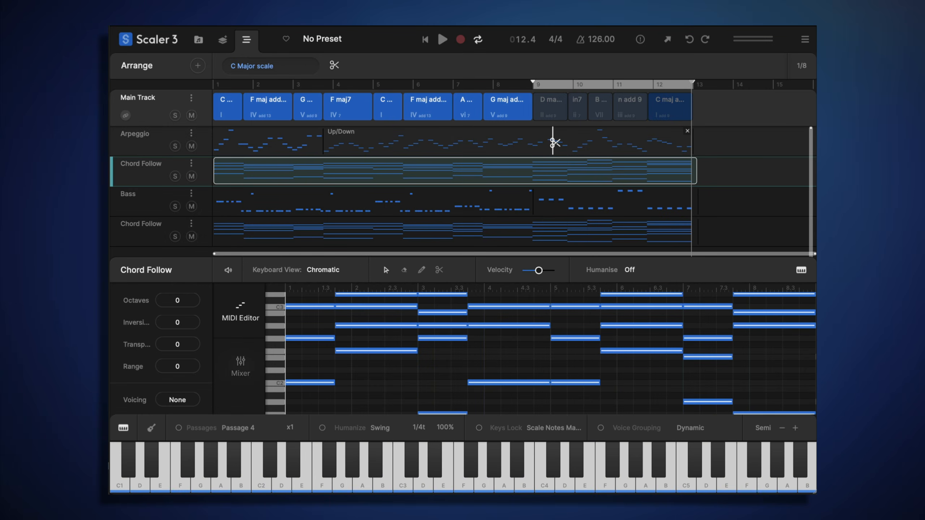
click(538, 144)
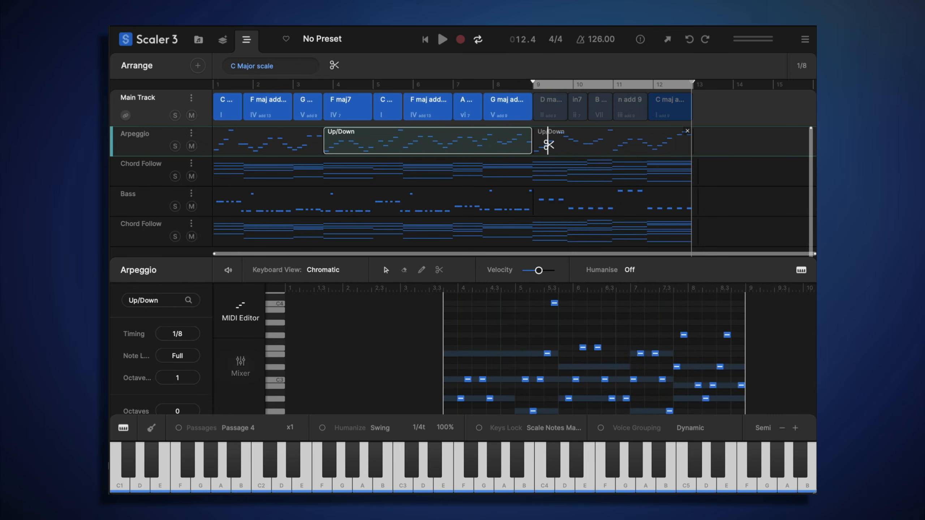
click(569, 141)
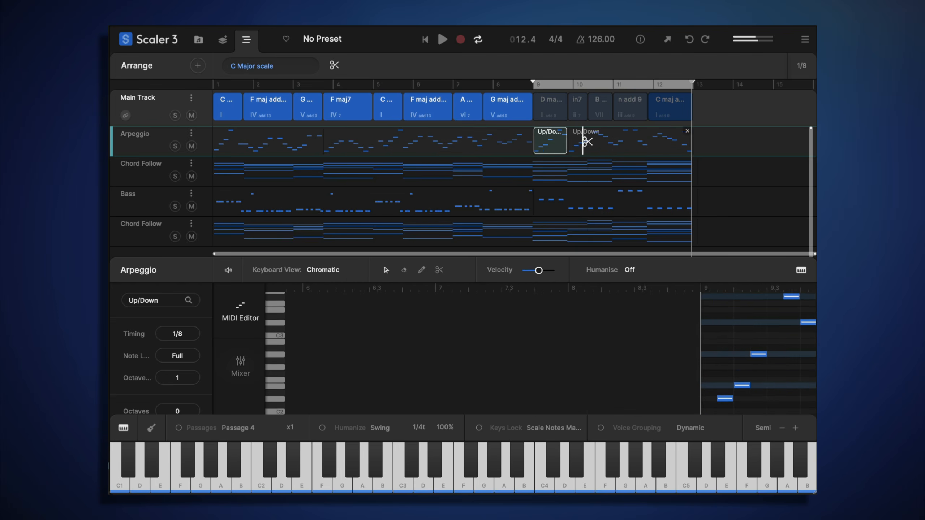
click(590, 141)
click(613, 143)
click(647, 142)
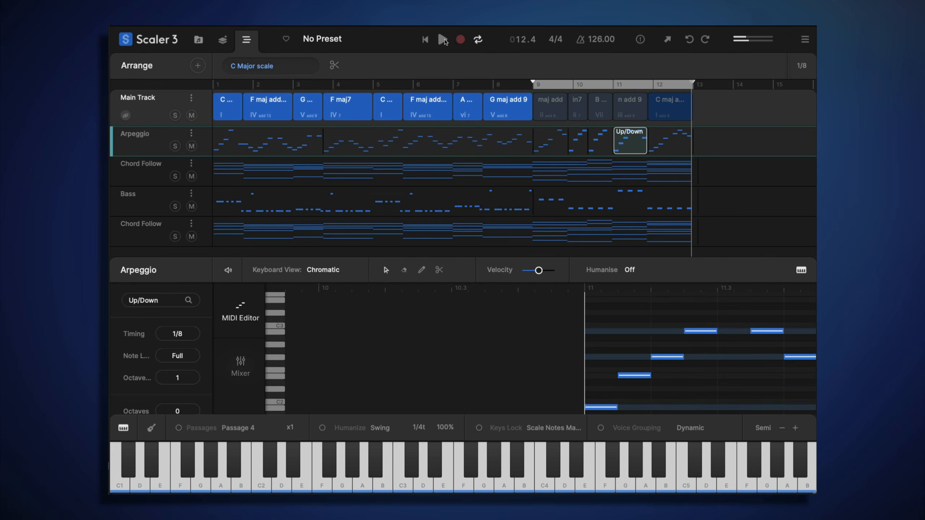
click(444, 40)
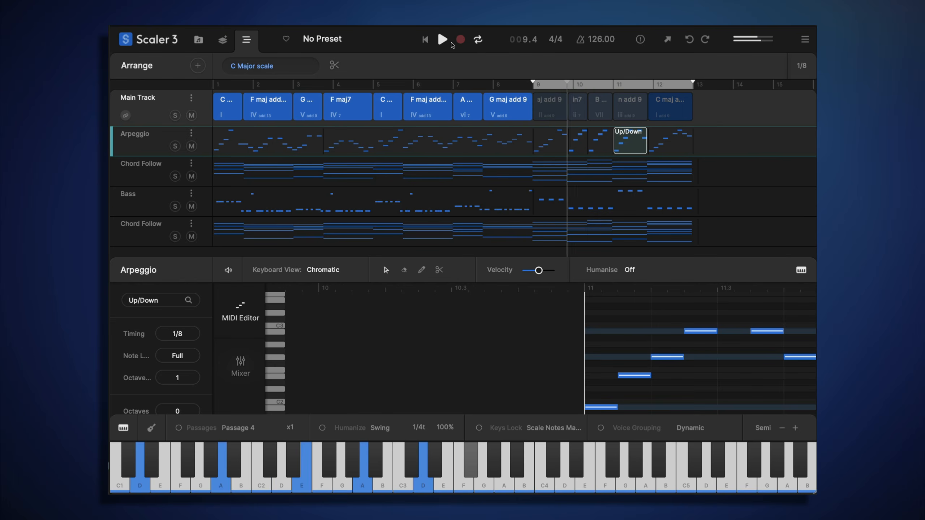